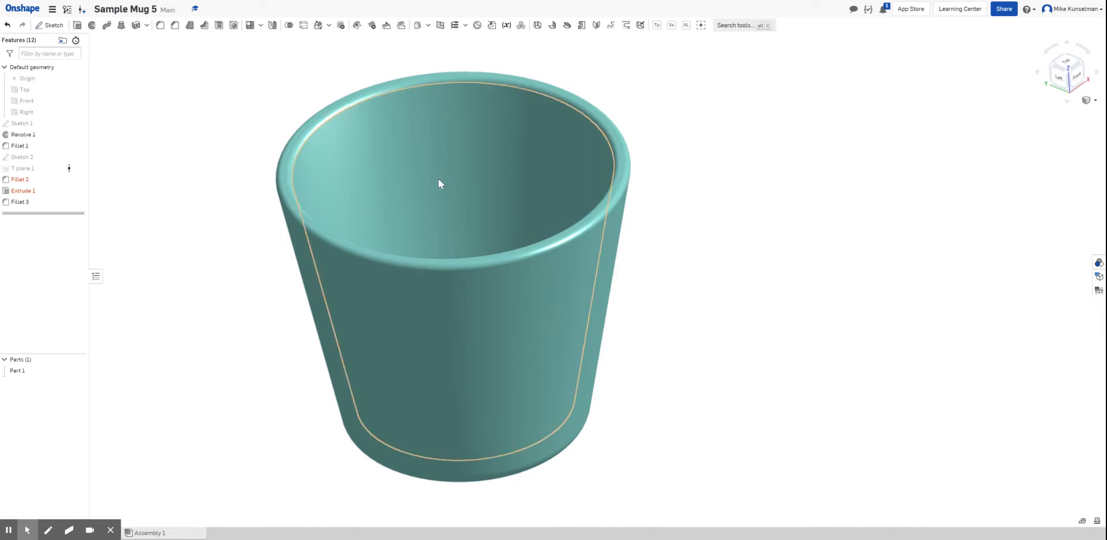
Step: Show the Front plane and examine how it cuts through the mug from several angles
left_click(78, 101)
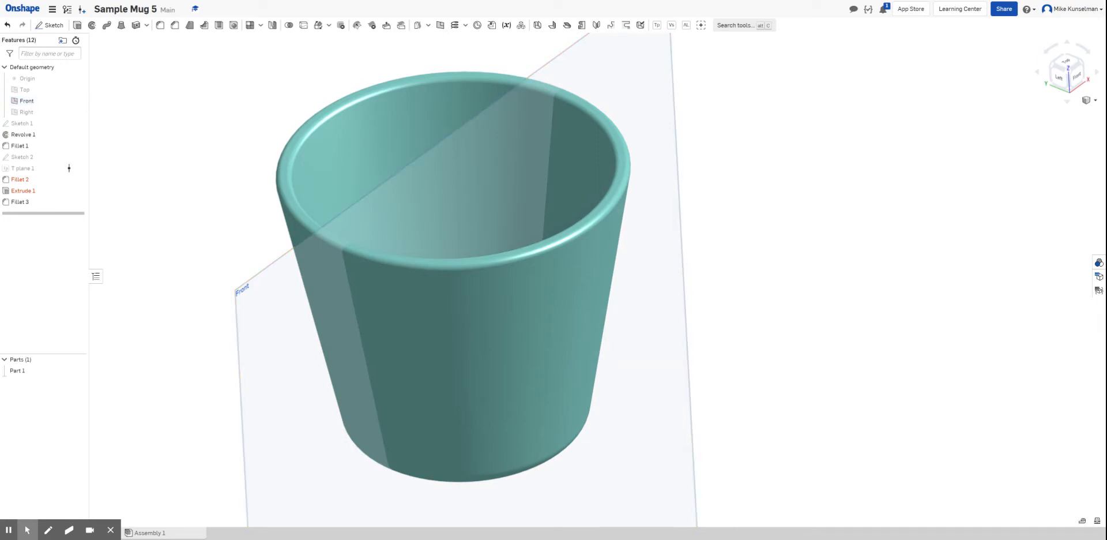
scroll(505, 304, "up", 2)
scroll(505, 305, "down", 2)
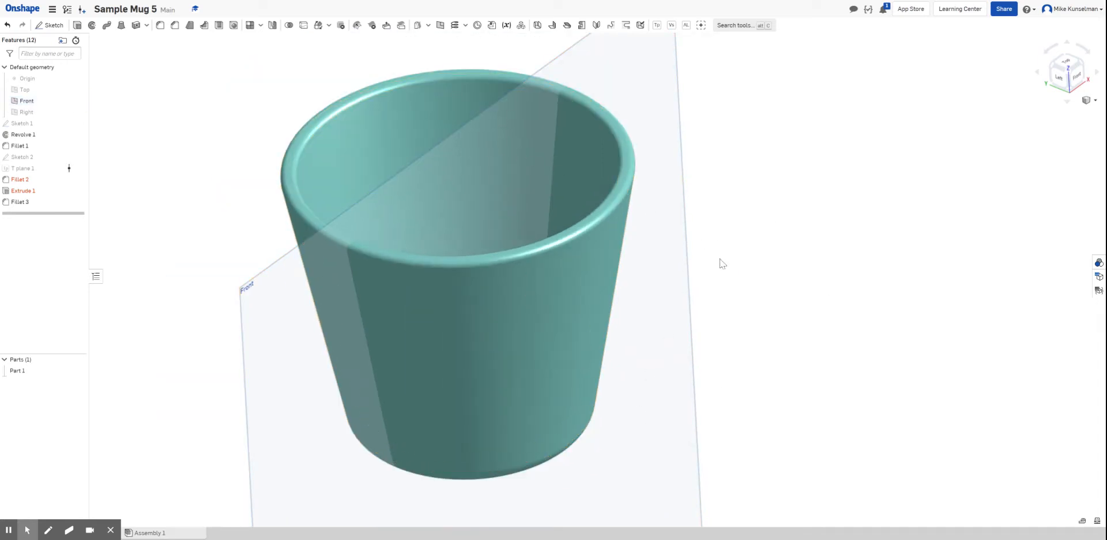
right_click_drag(489, 384, 517, 360)
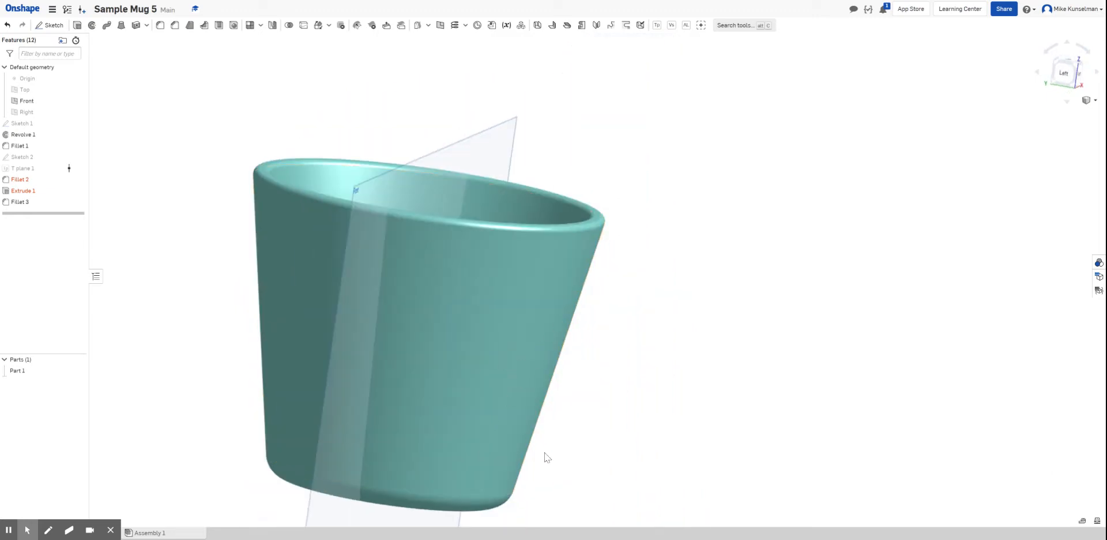
right_click_drag(544, 455, 551, 323)
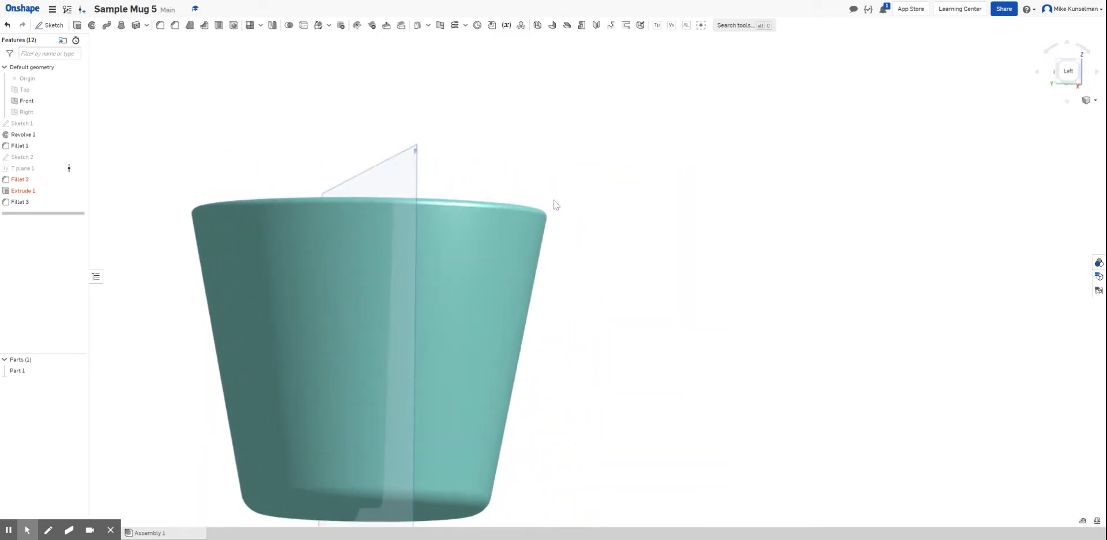
right_click_drag(465, 458, 488, 459)
scroll(496, 358, "down", 3)
scroll(463, 262, "up", 3)
scroll(460, 245, "down", 4)
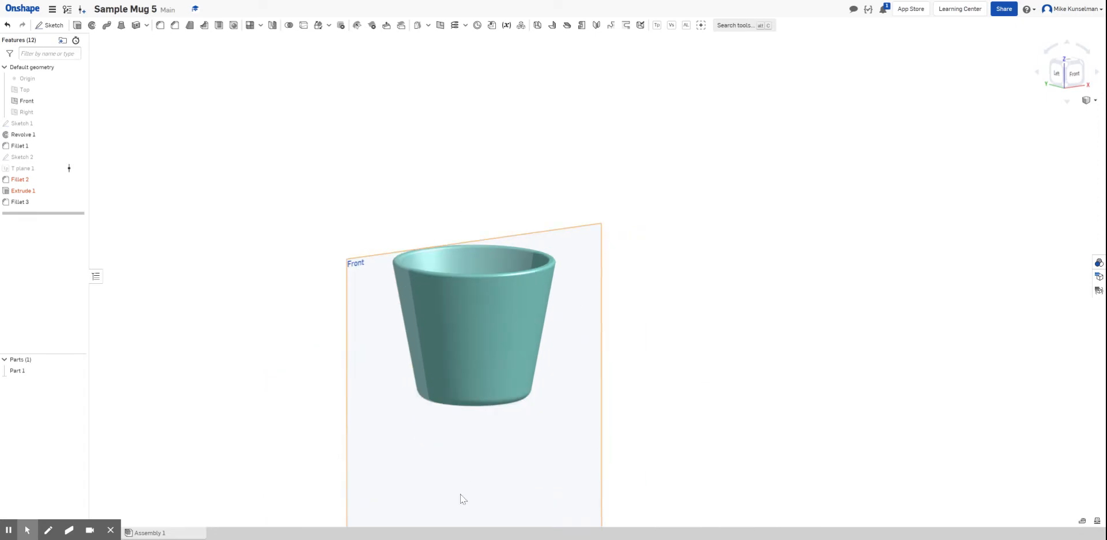
scroll(450, 423, "up", 3)
scroll(444, 300, "up", 1)
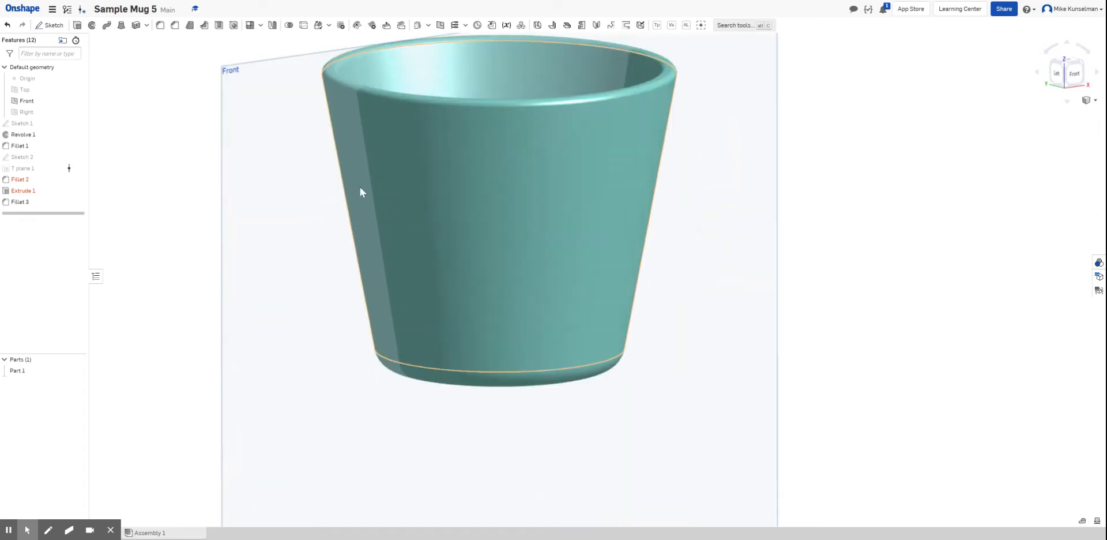
Step: Delete the failed Extrude 1 and Fillet 2 features and hide the Front plane
right_click(35, 191)
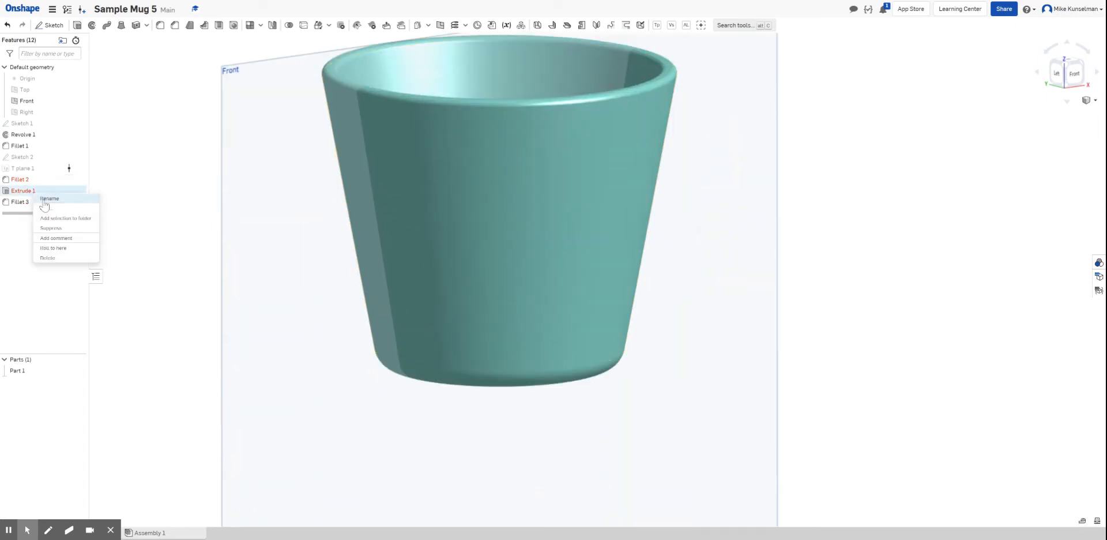
left_click(47, 258)
right_click(23, 181)
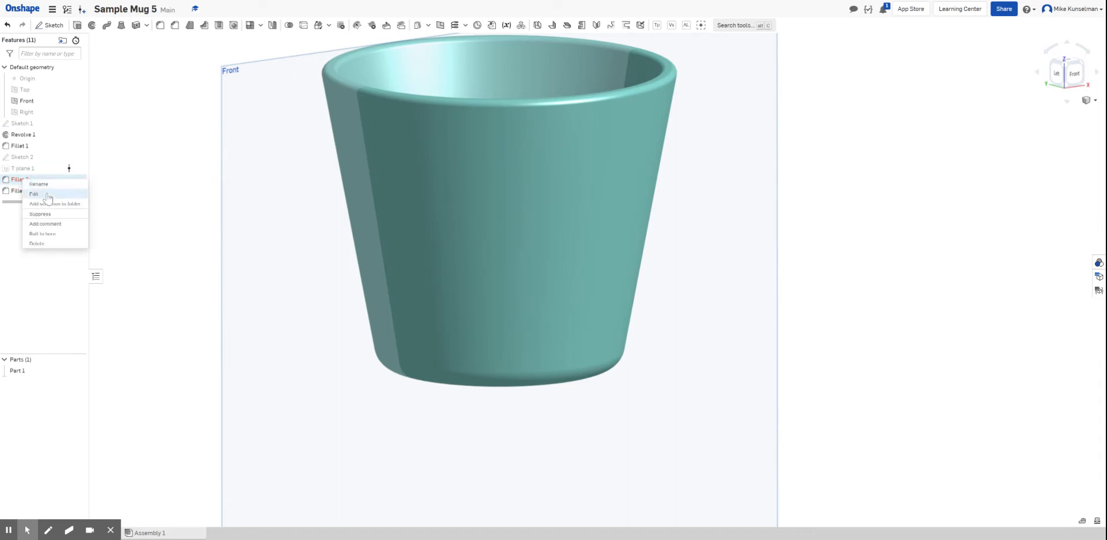
left_click(43, 242)
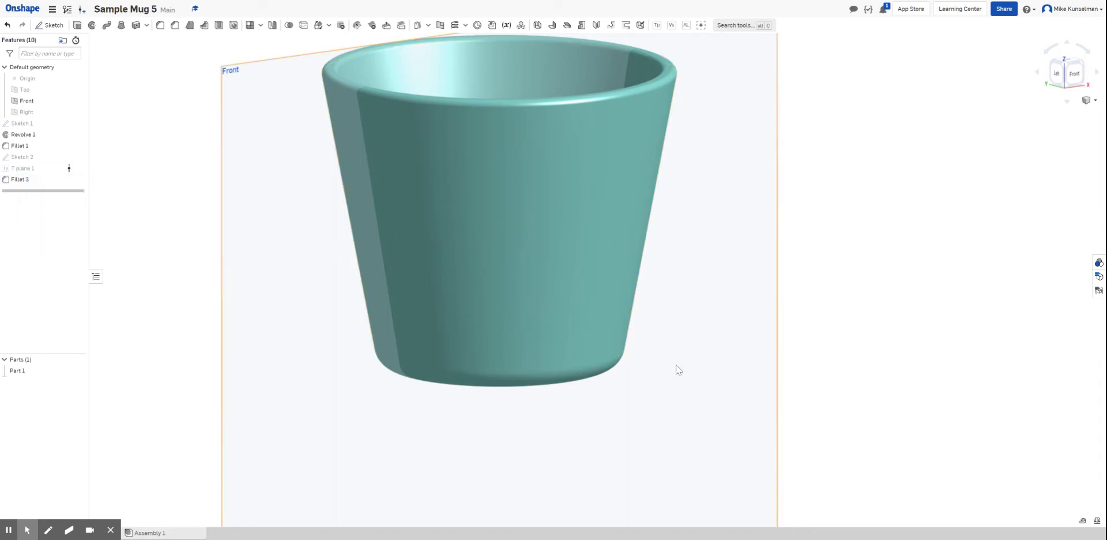
scroll(598, 447, "down", 2)
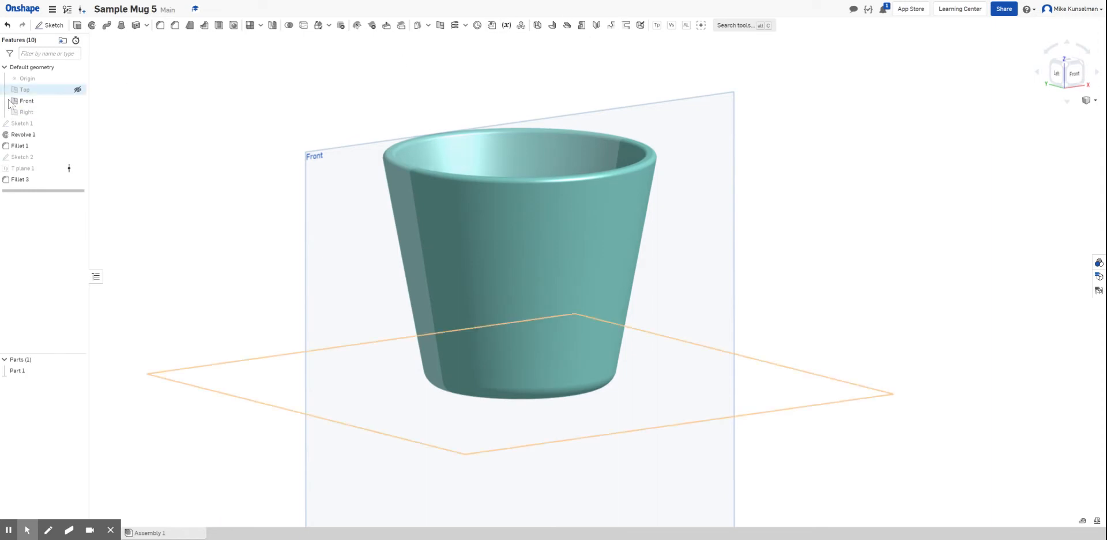
left_click(77, 100)
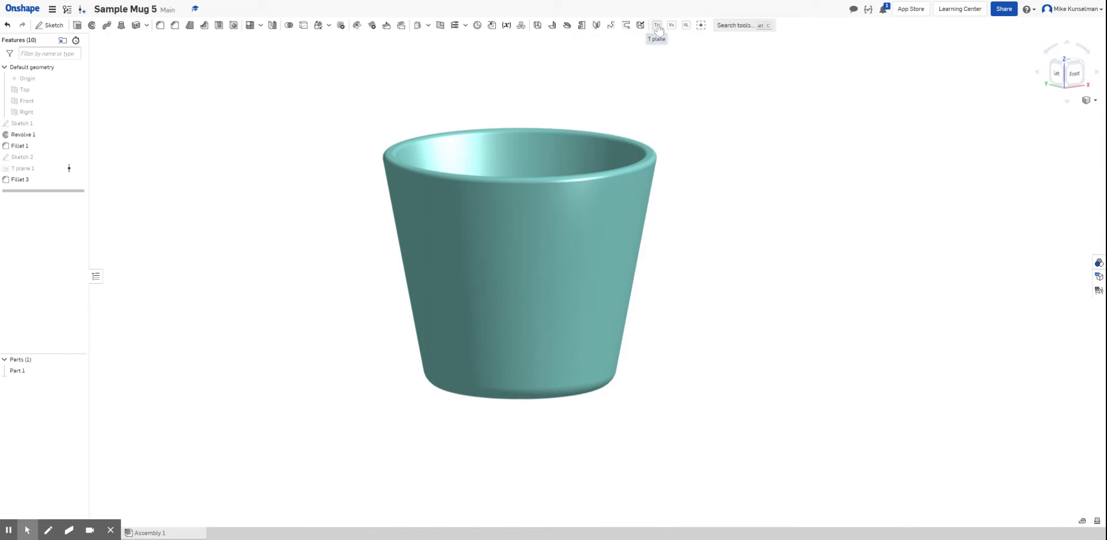
Step: Search other documents for the "tangent plane" custom feature, open a FeatureScript Tangent plane result, and close the custom feature dialog
left_click(702, 25)
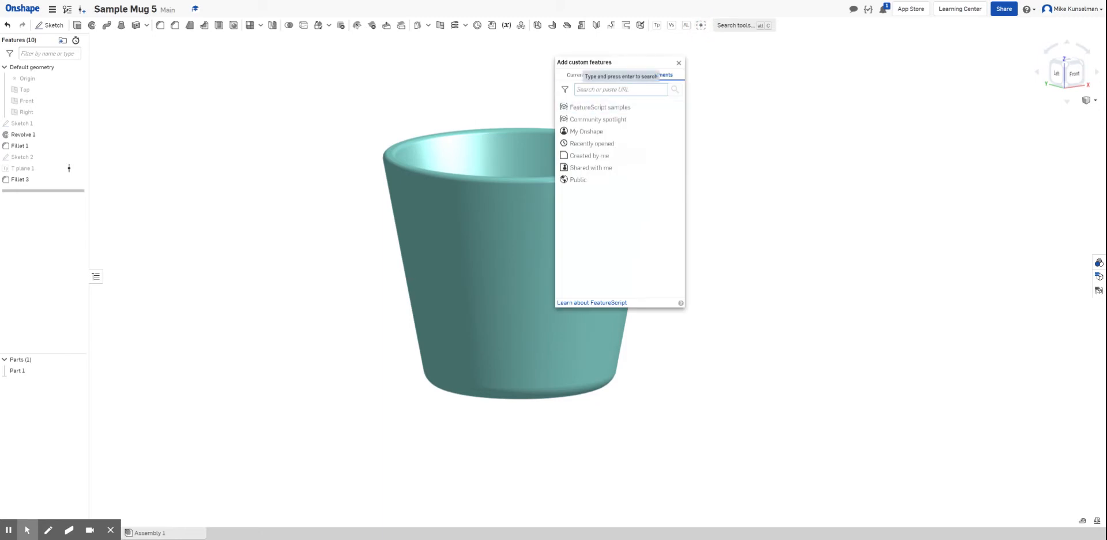
left_click(597, 90)
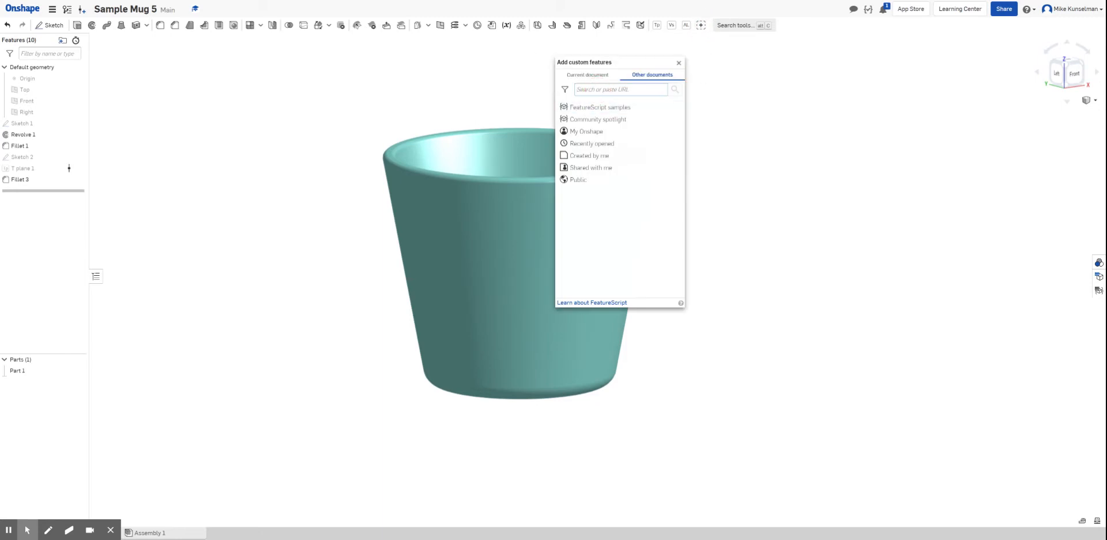
type("tangent plane")
key("Return")
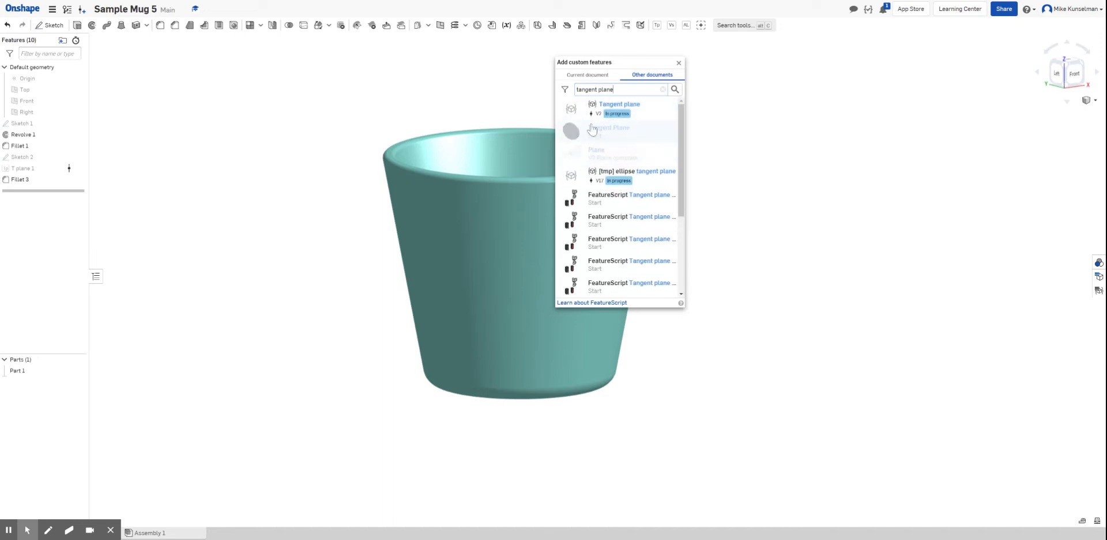
left_click(600, 198)
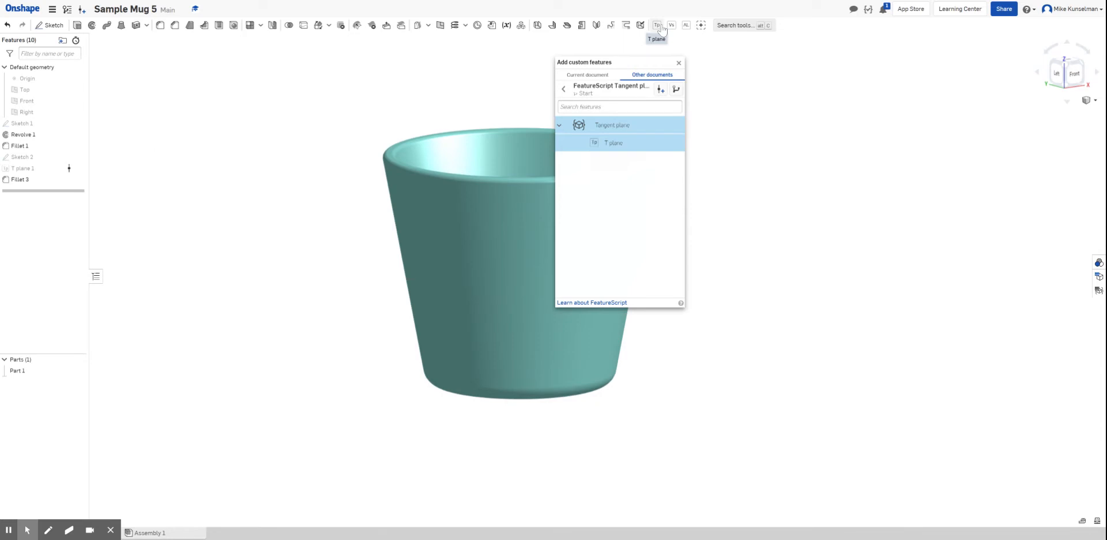
left_click(679, 64)
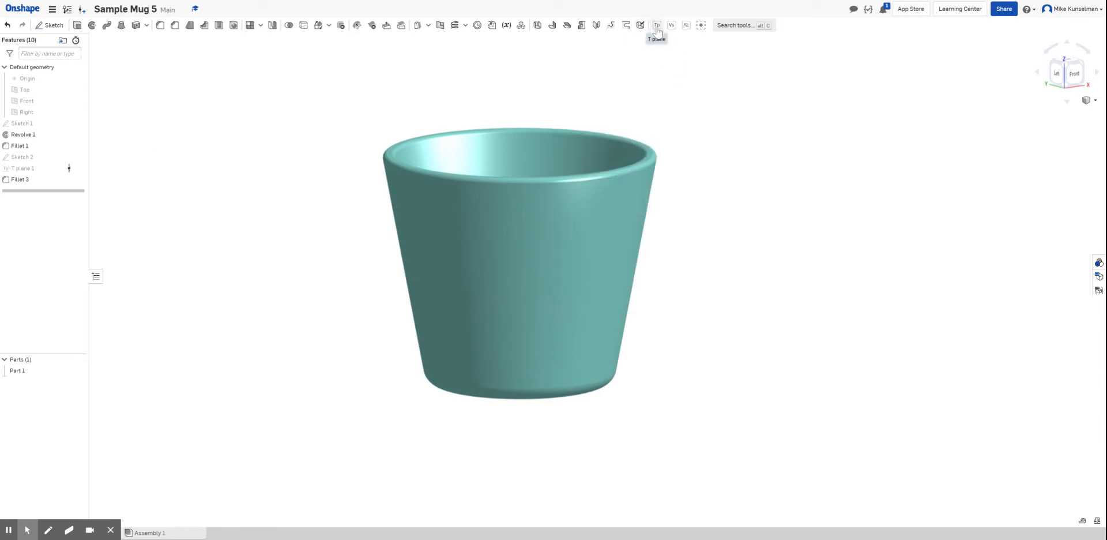
Step: Create a tangent plane on the mug's outer side face with the T plane custom feature
left_click(657, 25)
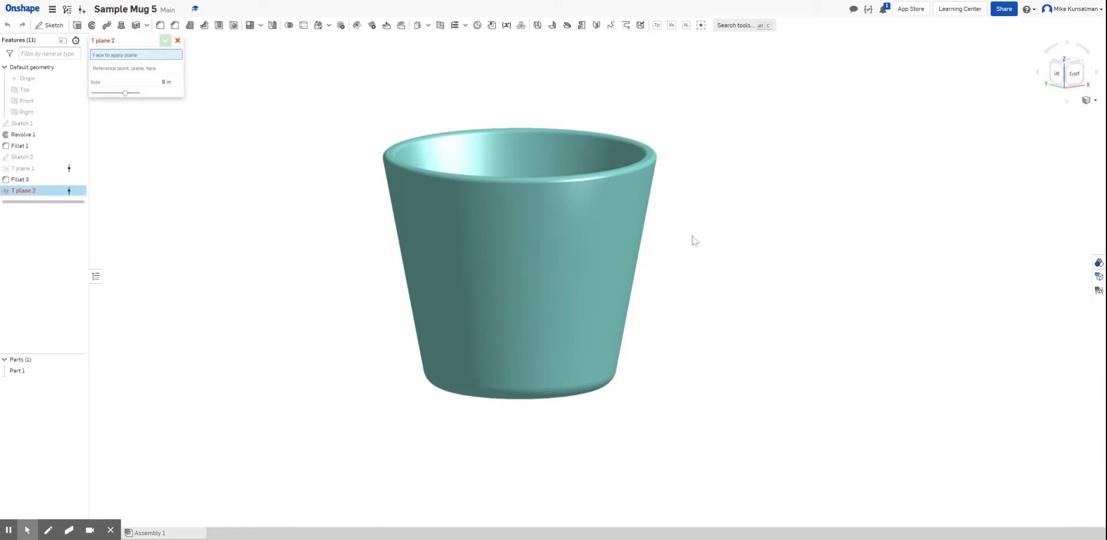
left_click(583, 242)
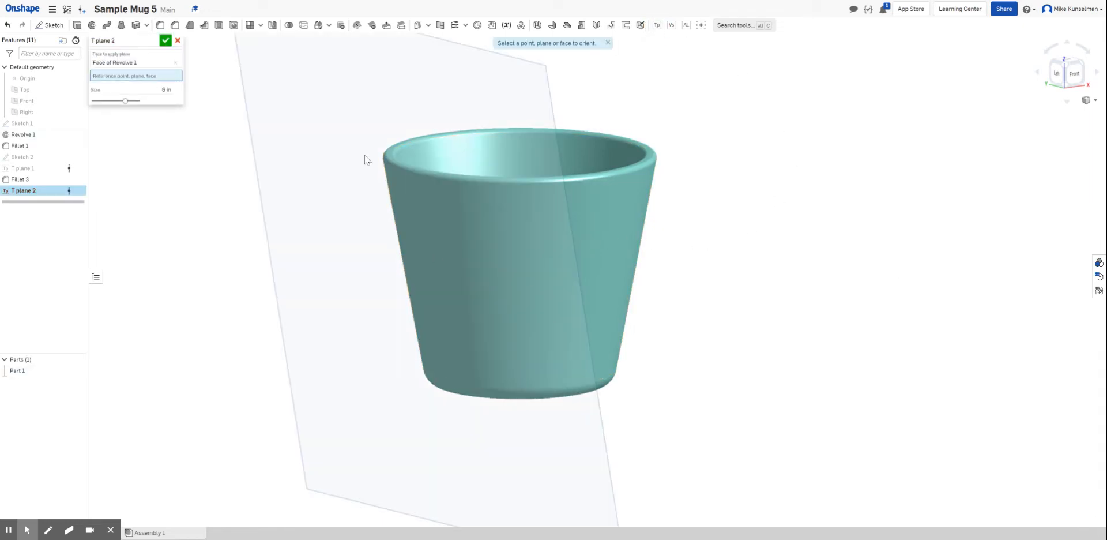
left_click(166, 43)
right_click_drag(624, 302, 679, 365)
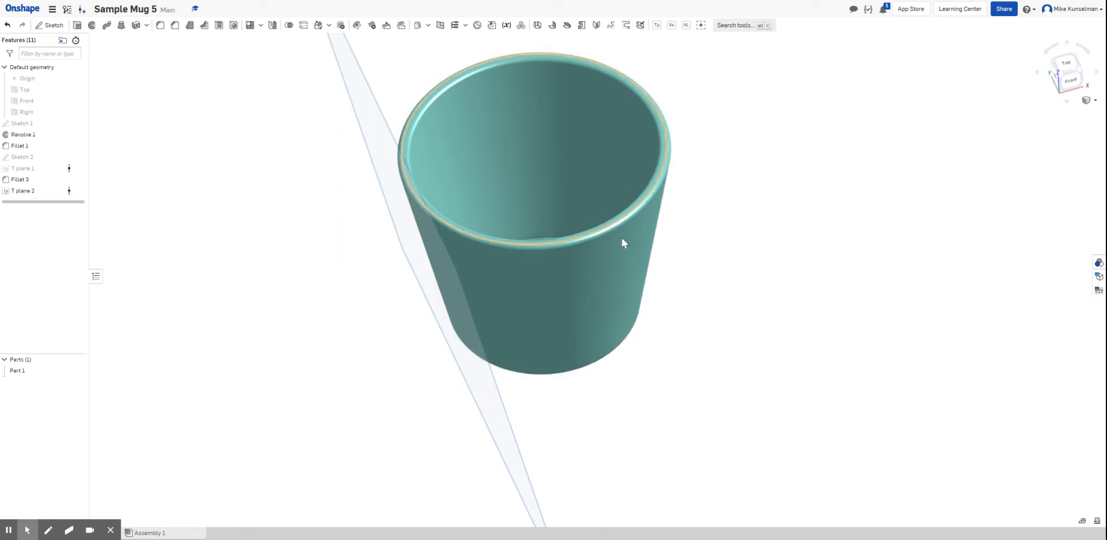
right_click_drag(635, 323, 618, 231)
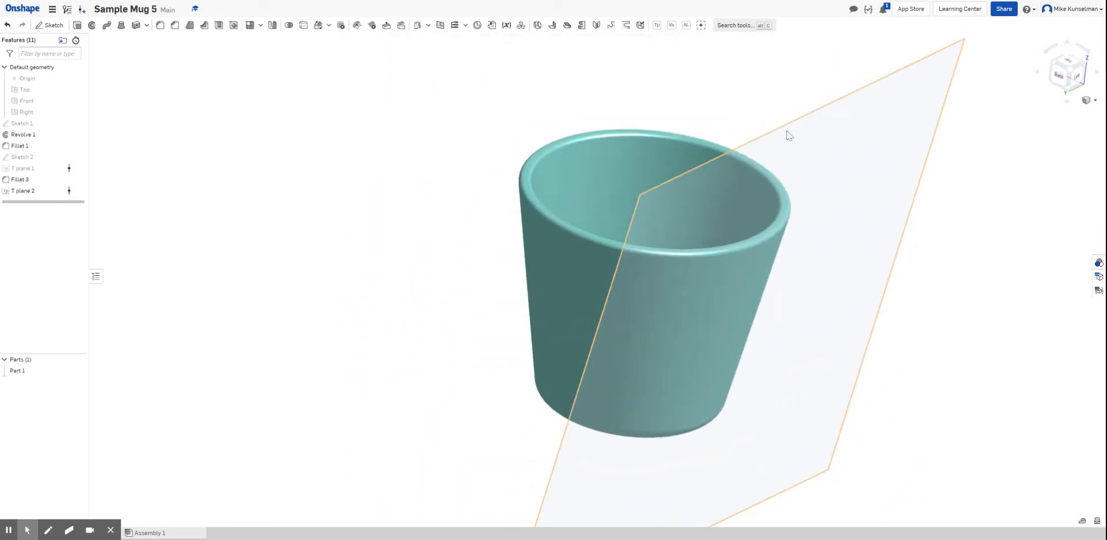
Step: Start a new sketch on the tangent plane, face the mug from the Left view, and ready the center point rectangle tool
right_click(787, 132)
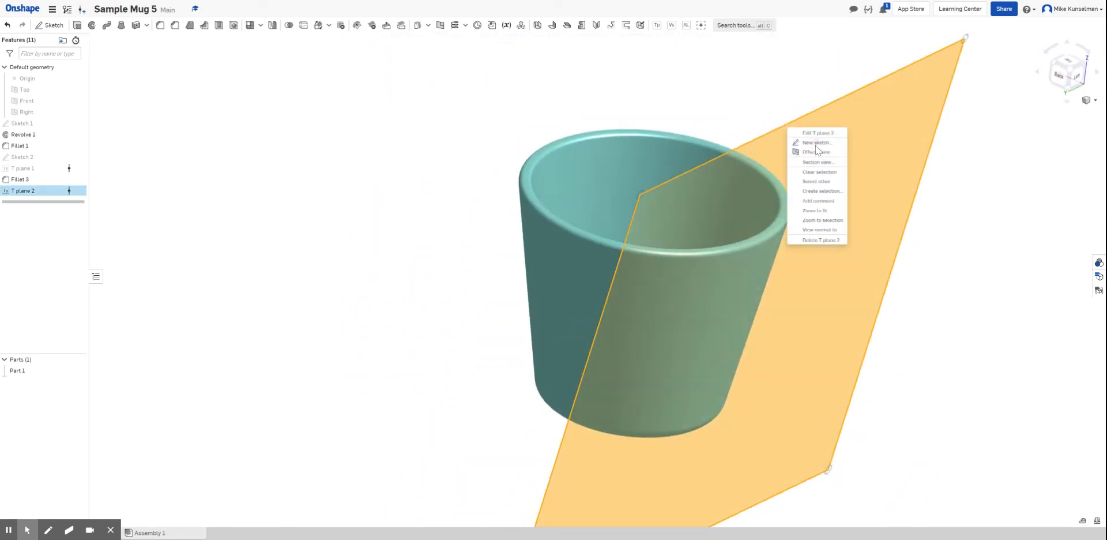
left_click(815, 143)
right_click_drag(781, 244, 551, 162)
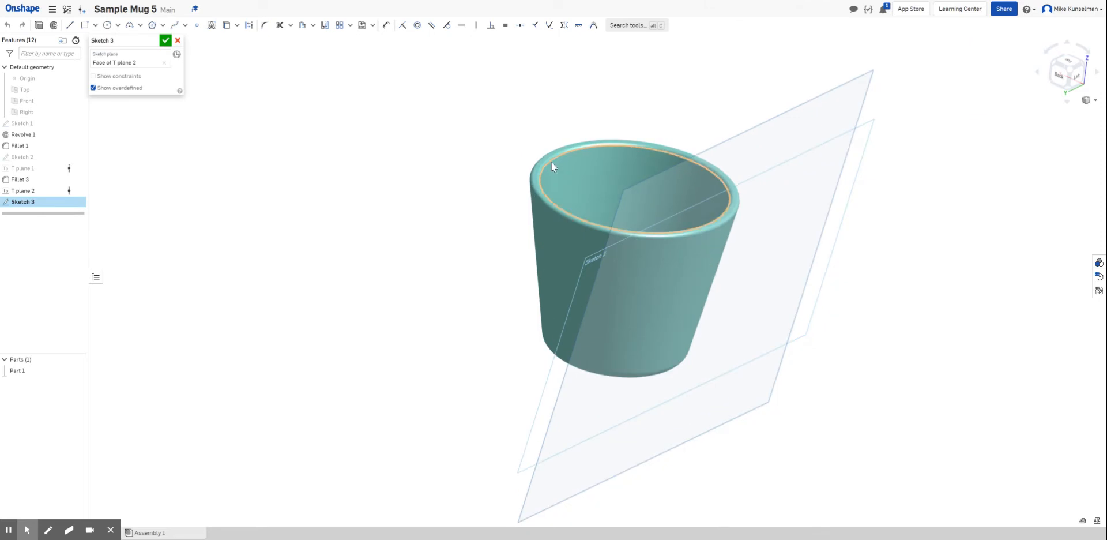
left_click(1080, 80)
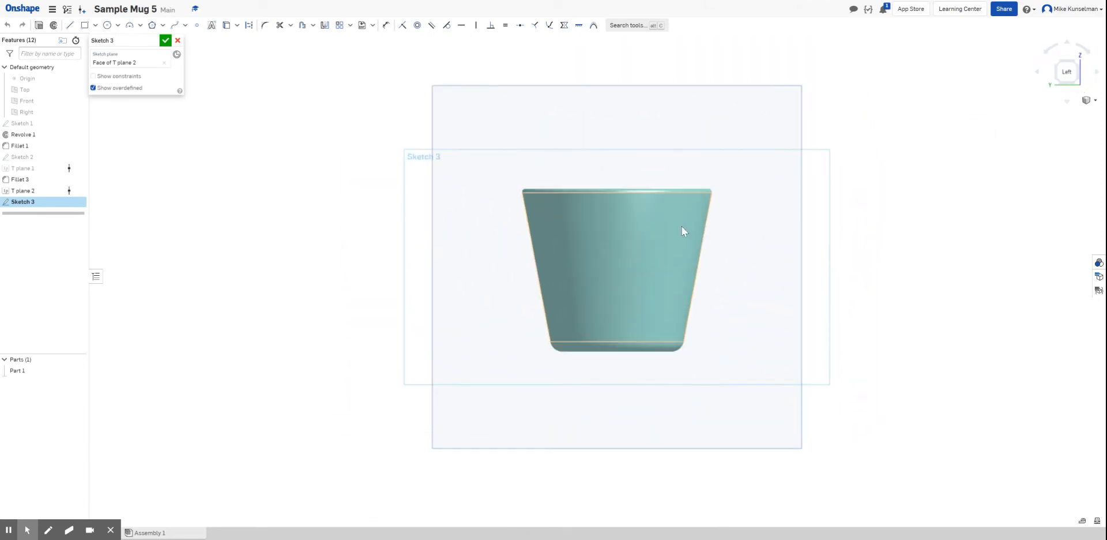
scroll(681, 228, "up", 3)
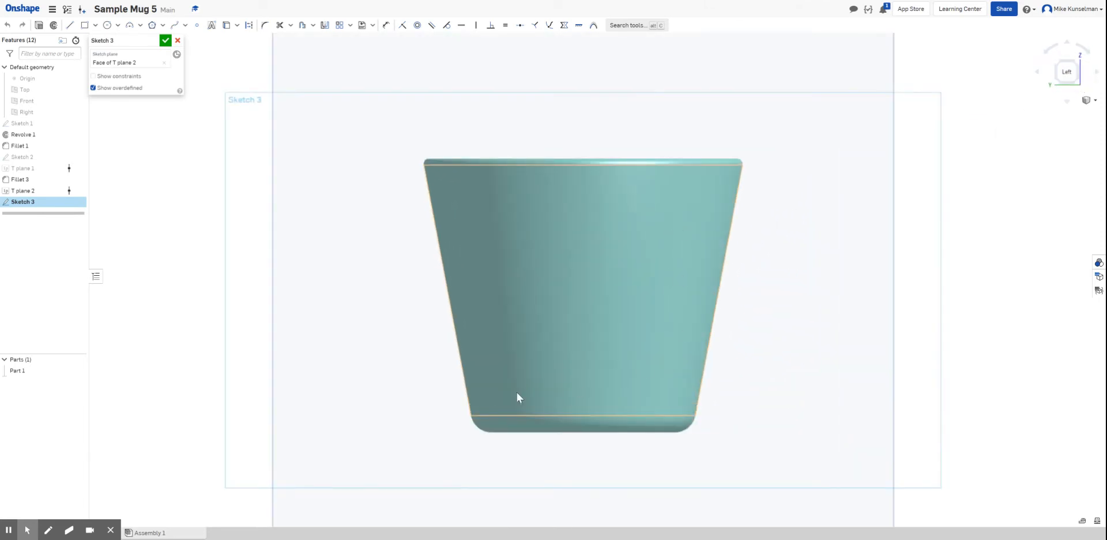
left_click(84, 27)
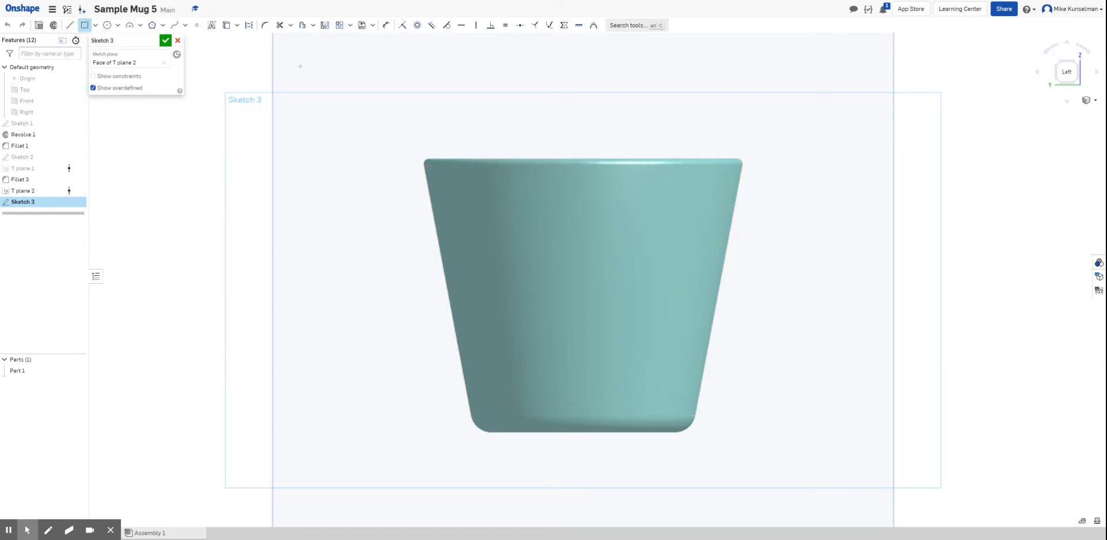
left_click(95, 26)
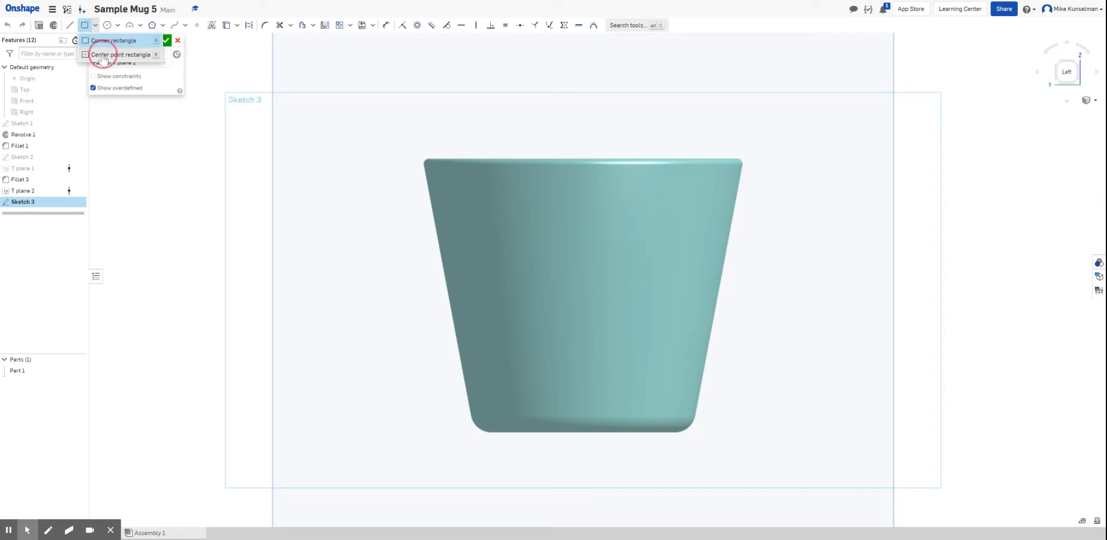
left_click(99, 44)
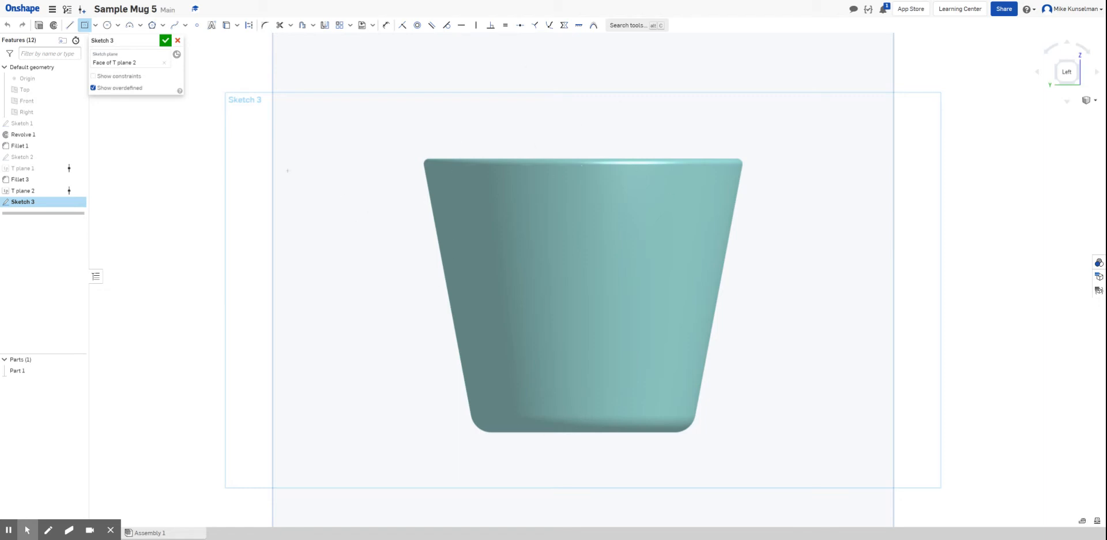
Step: Show the Front and Right planes as references for the sketch on the tangent plane
right_click_drag(288, 171, 339, 260)
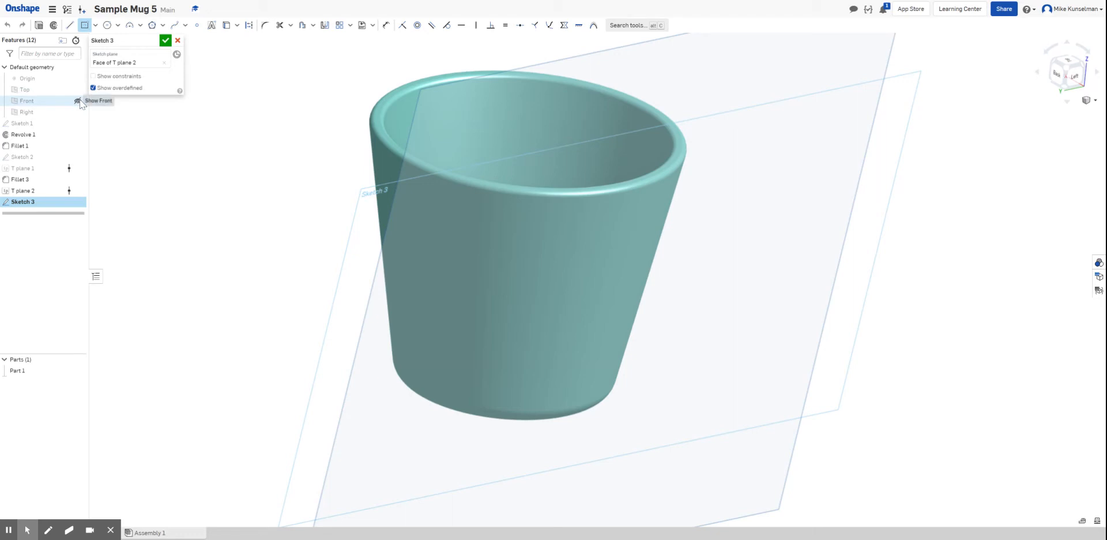
left_click(78, 101)
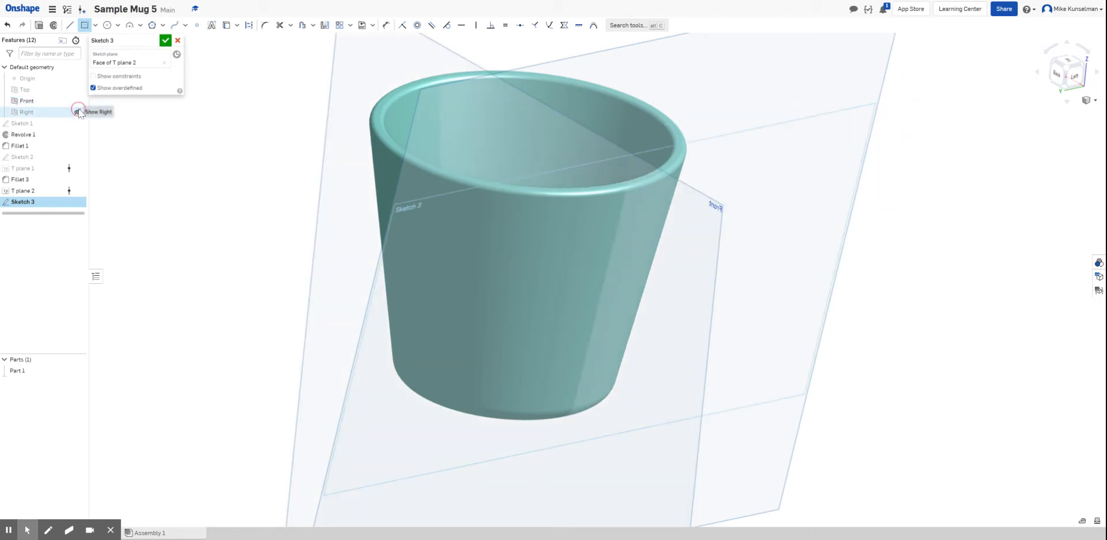
left_click(78, 112)
right_click_drag(632, 329, 531, 333)
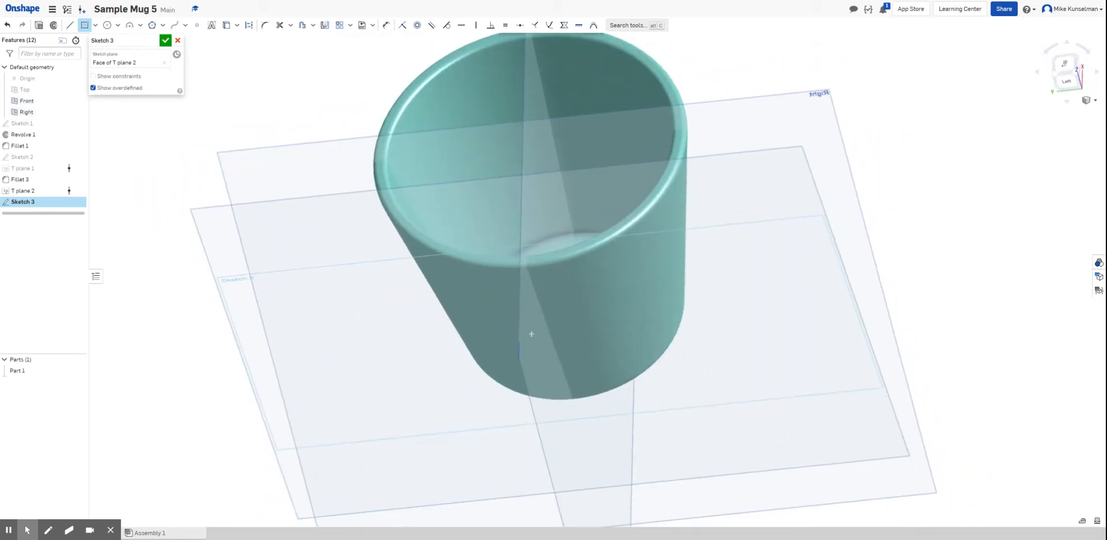
right_click_drag(517, 378, 526, 288)
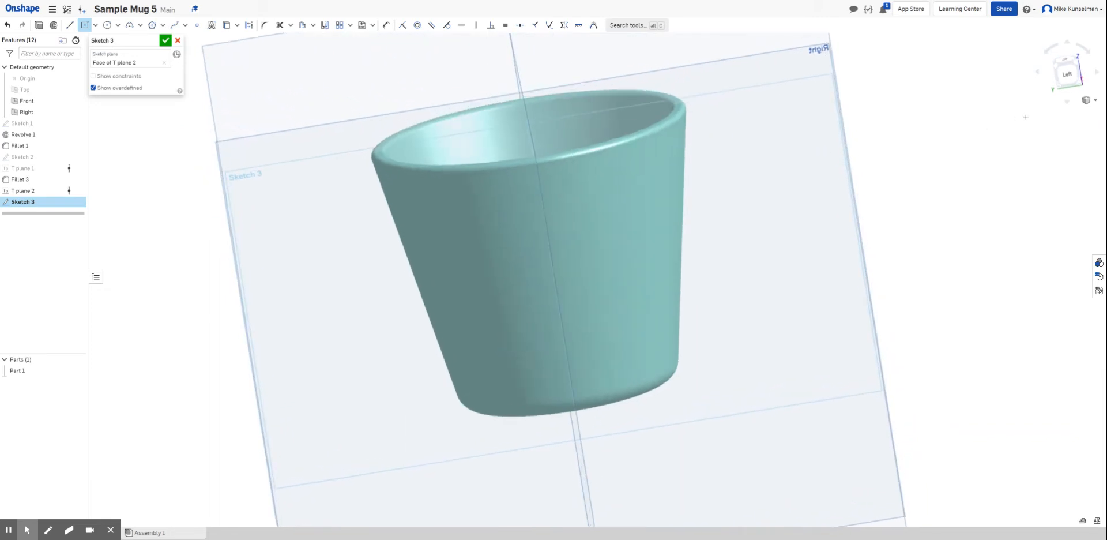
Step: Sketch a center point rectangle about 0.145 in high just below the mug's rim, centered on the Front plane line
key("n")
scroll(594, 185, "up", 5)
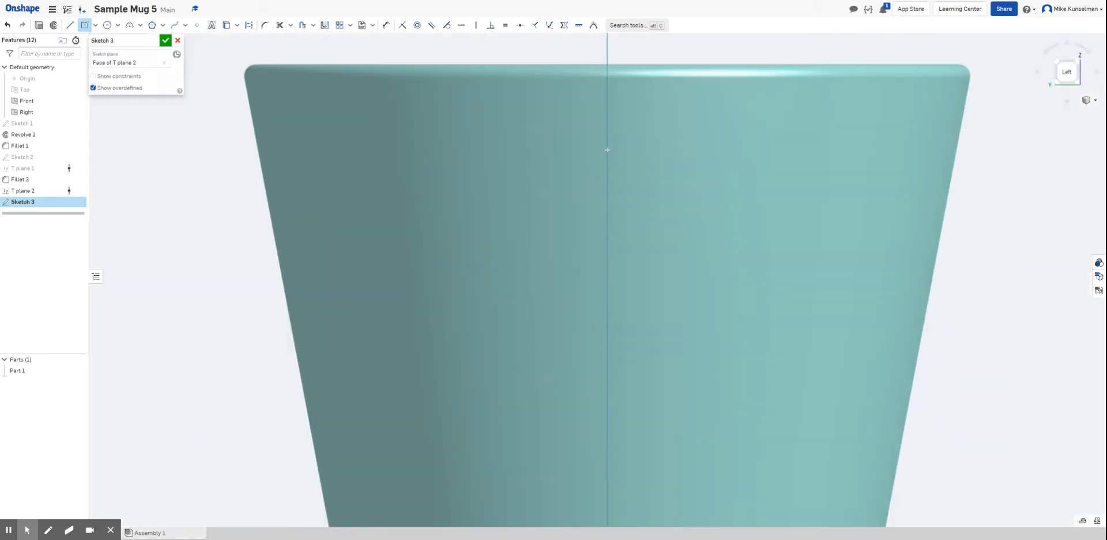
left_click(681, 135)
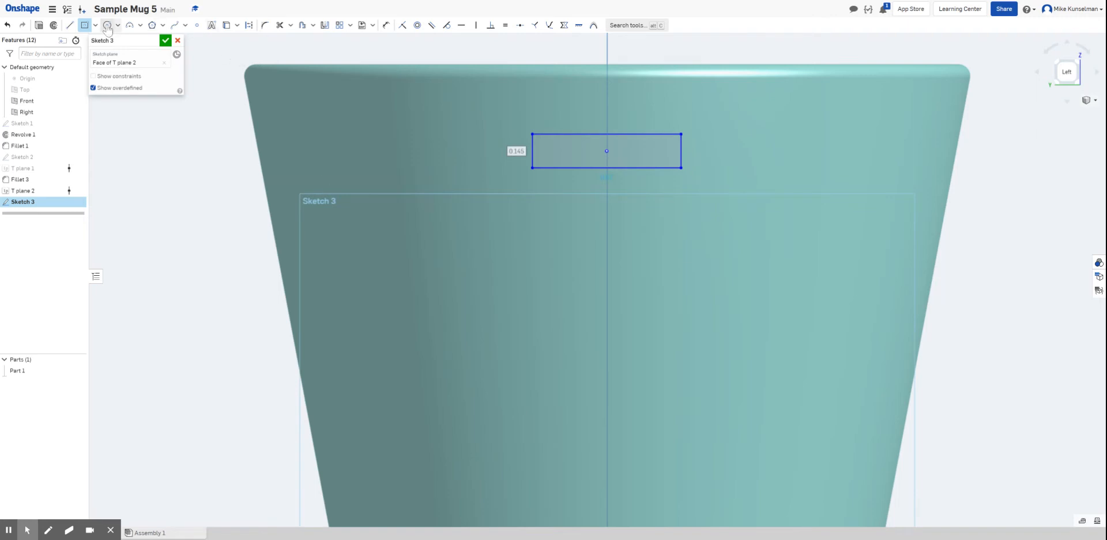
Step: Fillet one upper corner of the rectangle with a 0.05 in radius
left_click(266, 27)
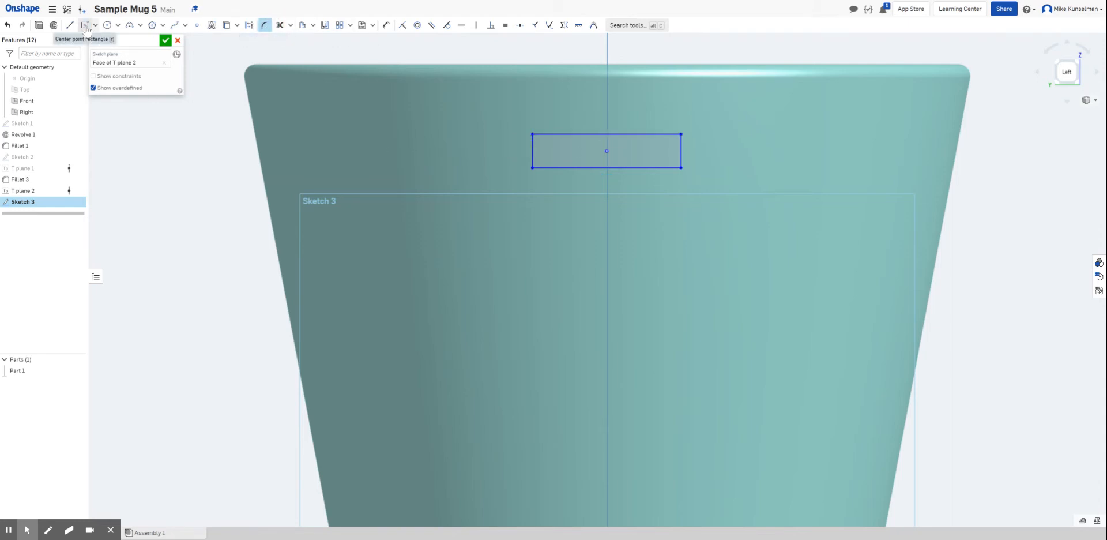
left_click(532, 147)
left_click(556, 134)
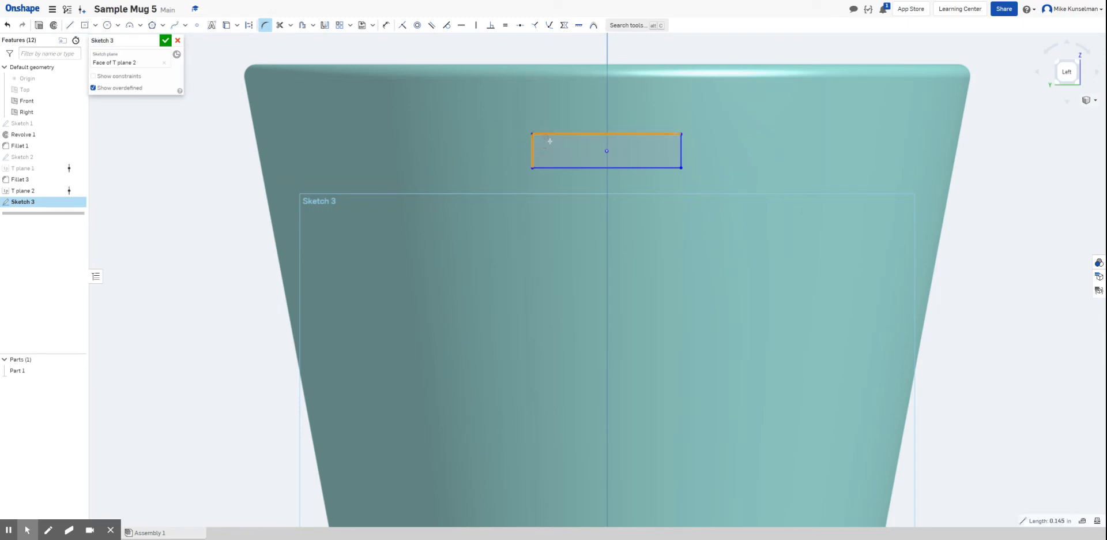
left_click(493, 210)
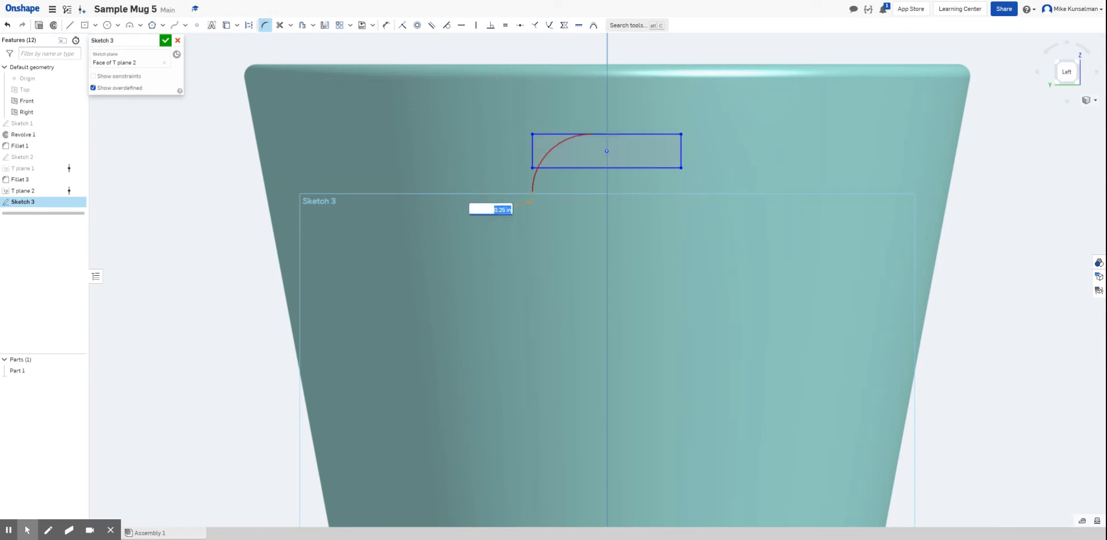
type(".05")
key("Return")
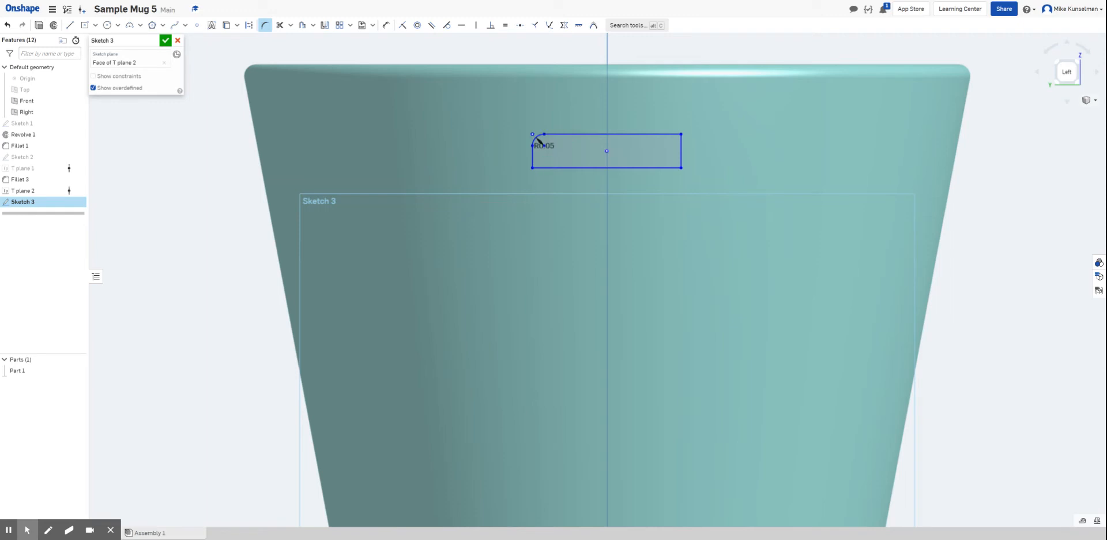
Step: Fillet the rectangle's remaining three corners with the same radius and finish the sketch
left_click(532, 154)
left_click(540, 167)
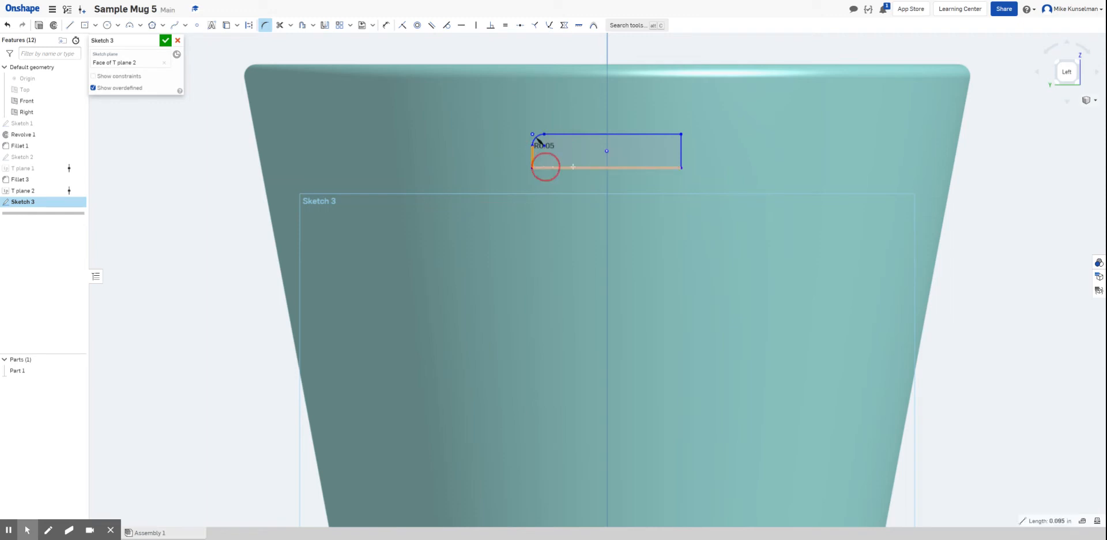
left_click(667, 134)
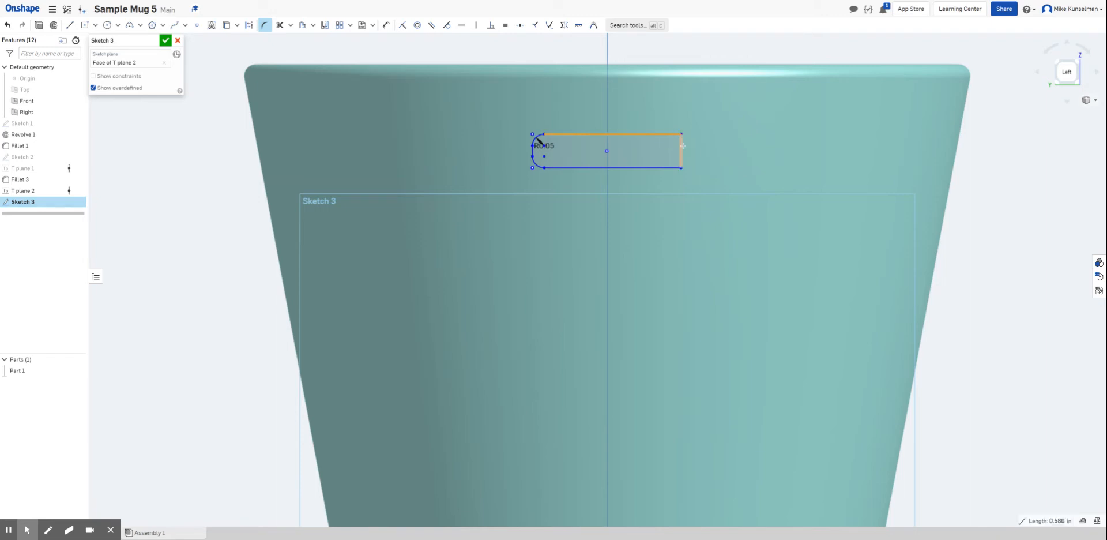
left_click(683, 146)
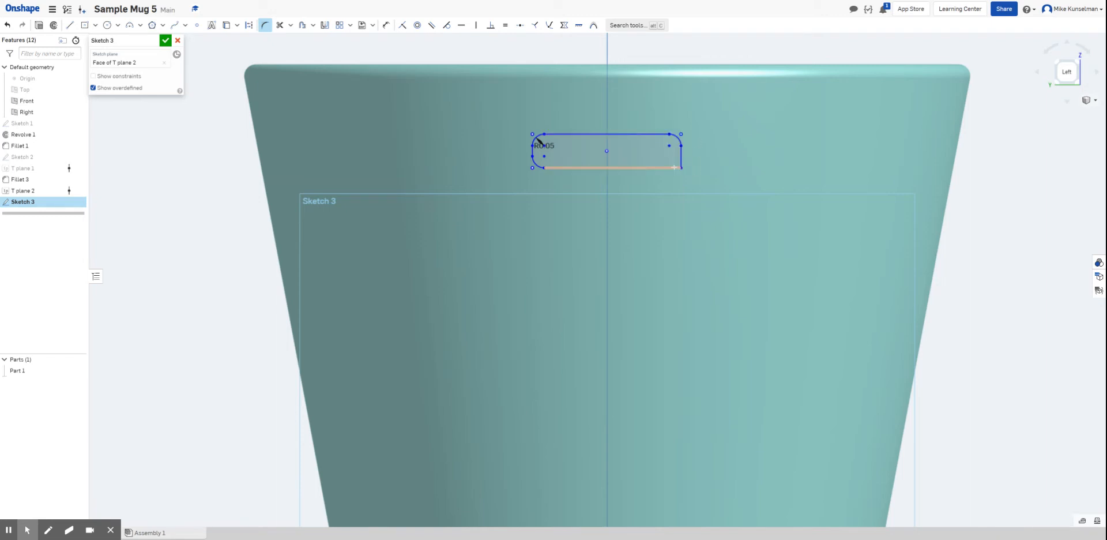
left_click(679, 166)
left_click(165, 39)
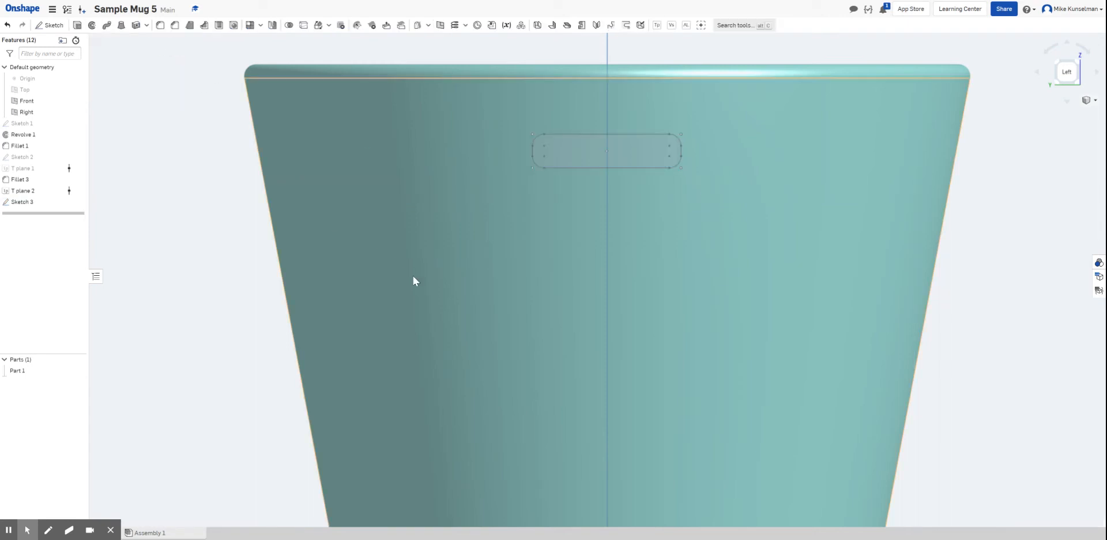
Step: Start a new sketch on the Front plane and face the mug from the Back view
scroll(415, 279, "up", 4)
scroll(420, 282, "down", 5)
scroll(639, 179, "down", 3)
right_click_drag(542, 286, 585, 297)
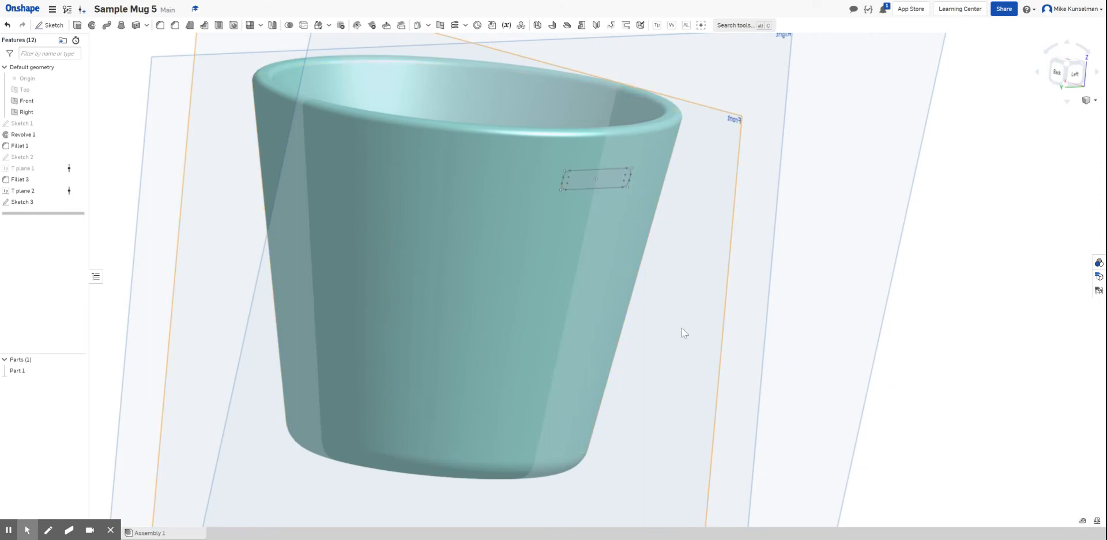
mouse_move(586, 465)
right_mouse_down()
mouse_move(648, 455)
mouse_move(646, 482)
mouse_move(640, 387)
mouse_move(598, 380)
mouse_move(640, 388)
mouse_move(655, 425)
mouse_move(613, 452)
right_mouse_up()
right_click(755, 358)
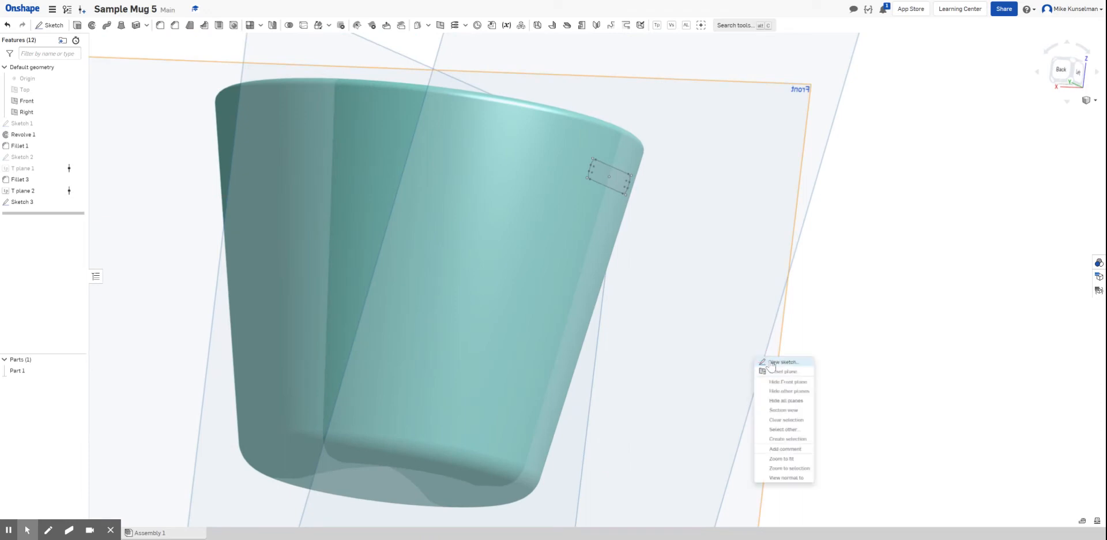
right_click_drag(842, 304, 867, 289)
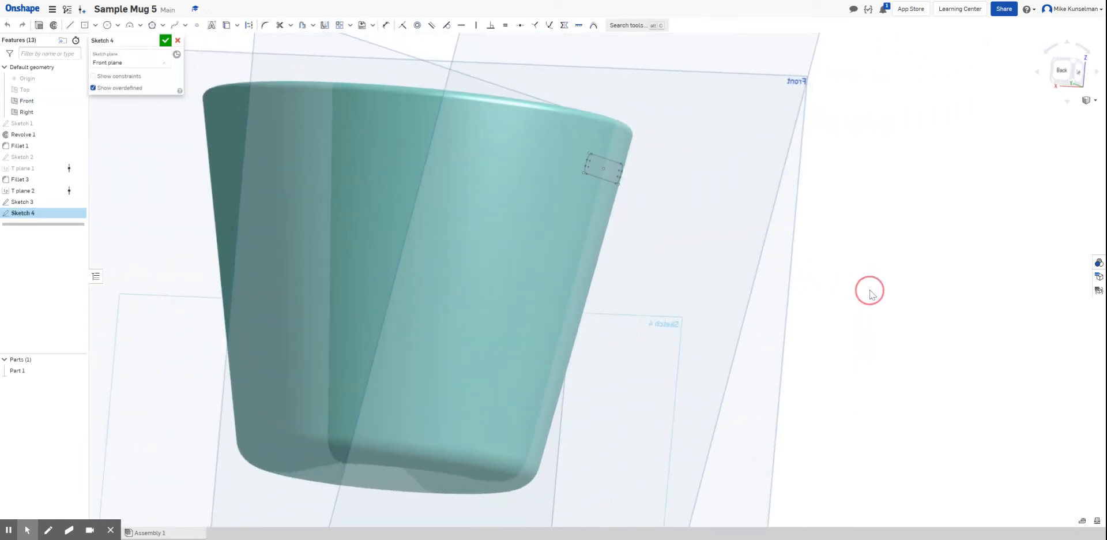
left_click(1066, 76)
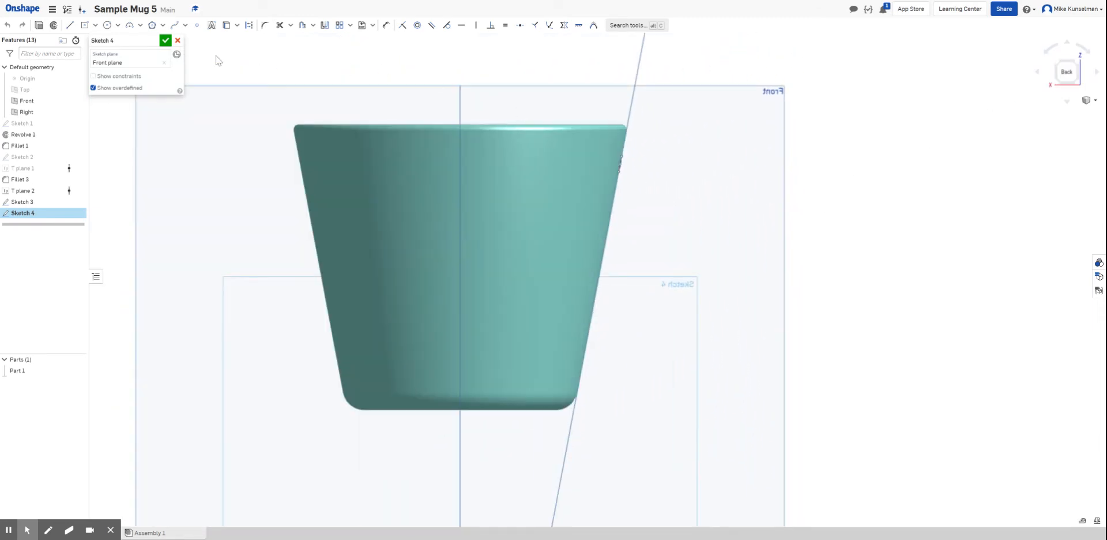
Step: Draw a handle-shaped spline from the rectangle's lower edge outward and back down to the mug's lower outer wall
left_click(175, 26)
scroll(620, 165, "up", 5)
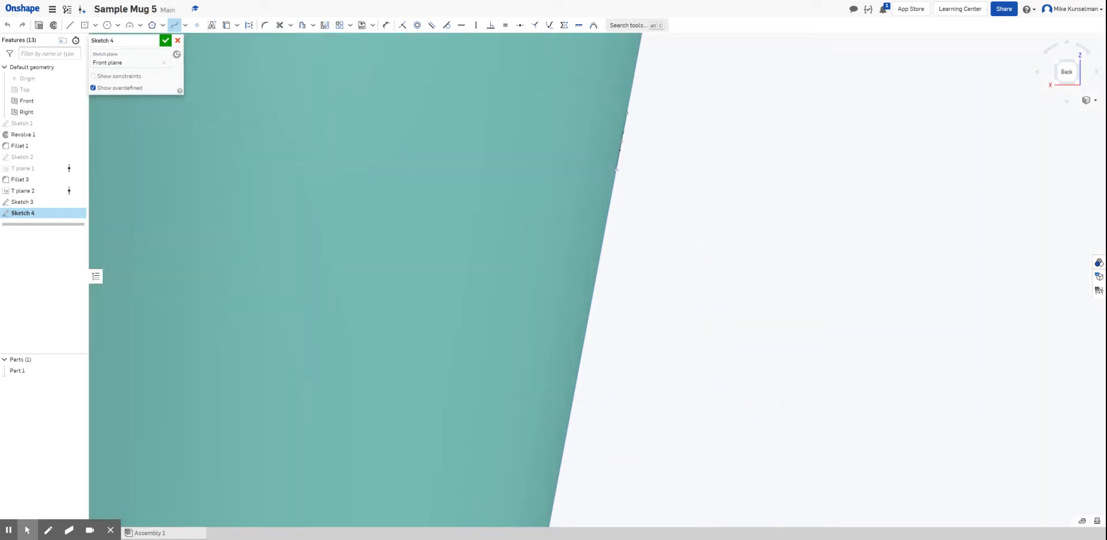
left_click(618, 168)
scroll(615, 172, "down", 5)
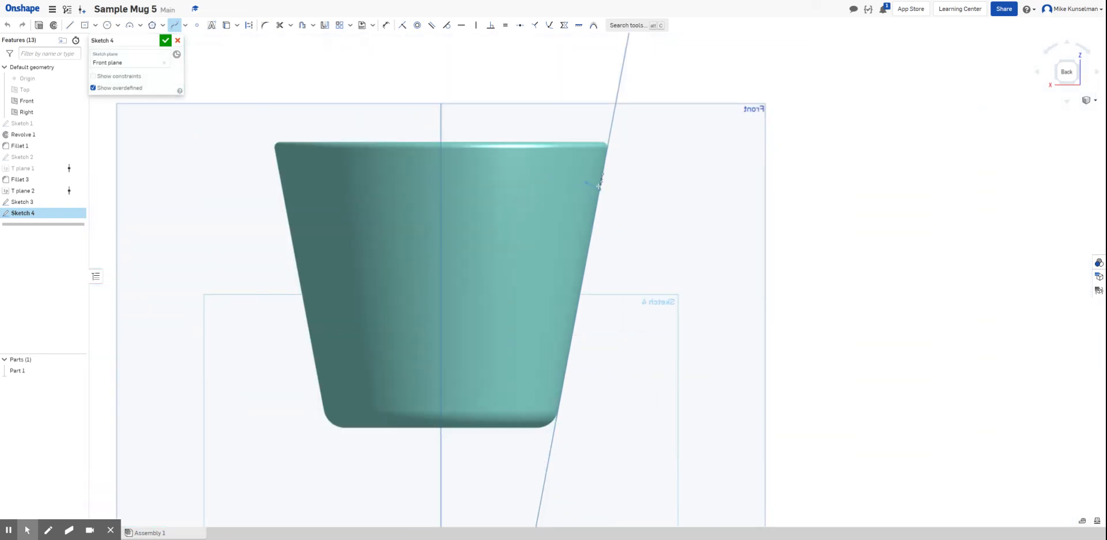
left_click(637, 192)
left_click(668, 204)
left_click(669, 241)
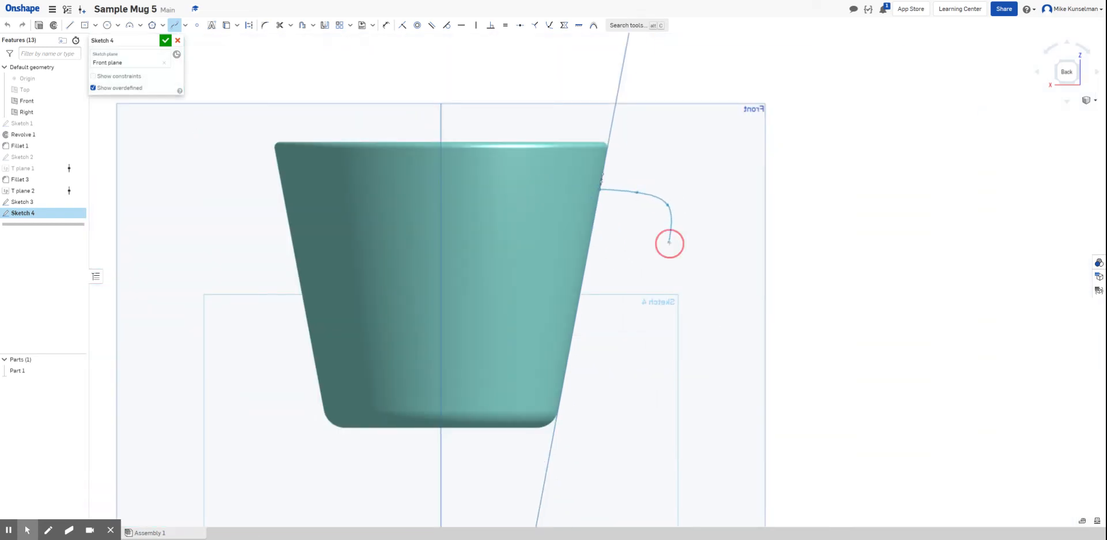
left_click(643, 267)
left_click(605, 308)
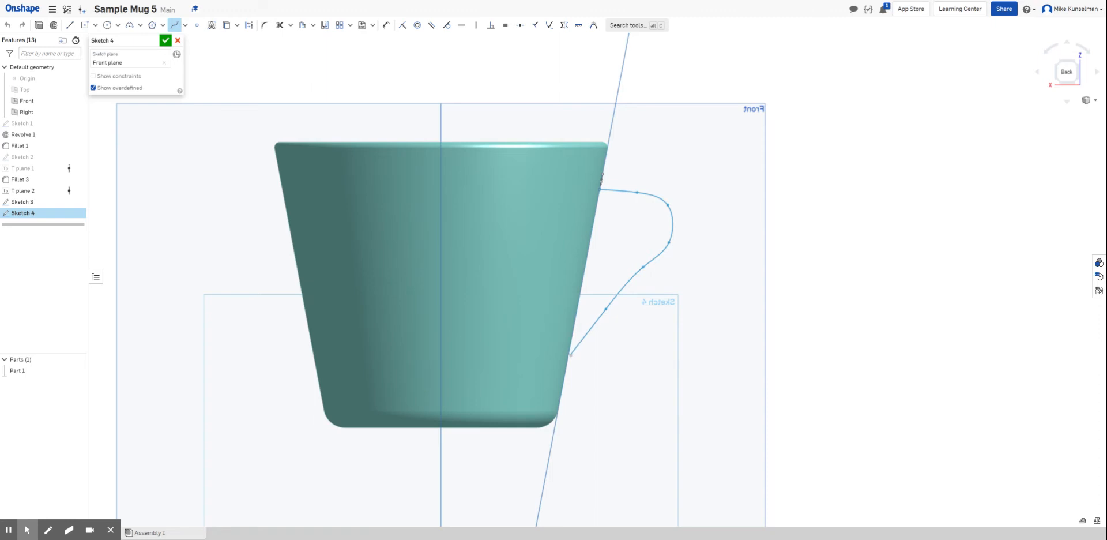
left_click(576, 344)
left_click(568, 365)
left_click(569, 365)
scroll(562, 363, "up", 10)
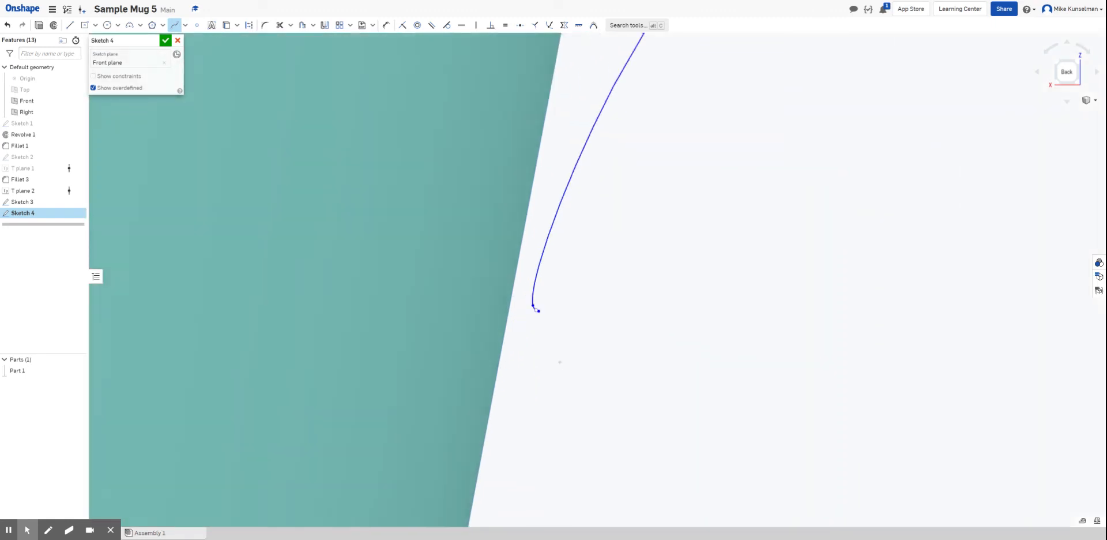
scroll(560, 362, "up", 2)
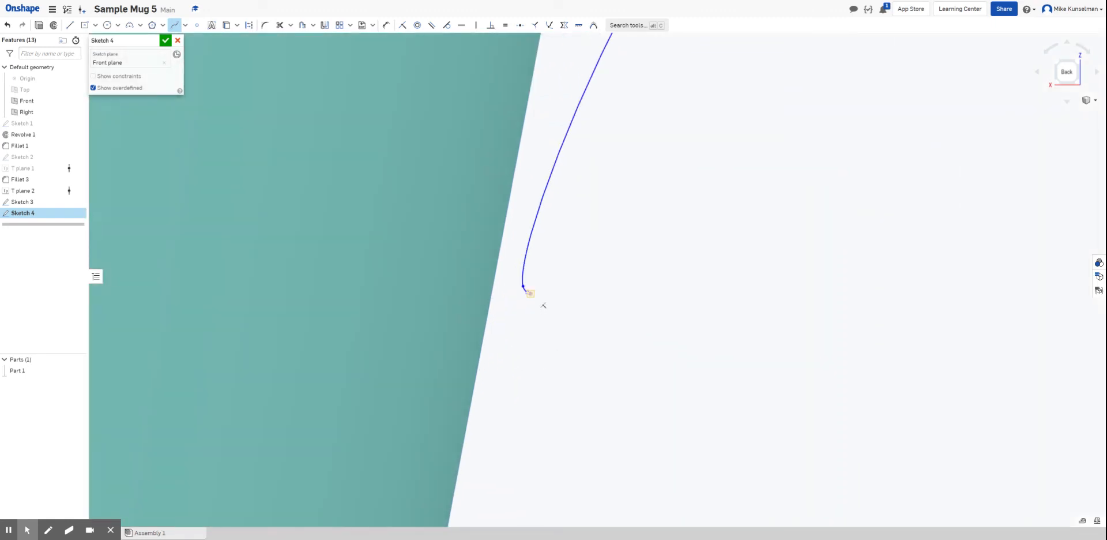
left_click_drag(530, 293, 573, 327)
key("Escape")
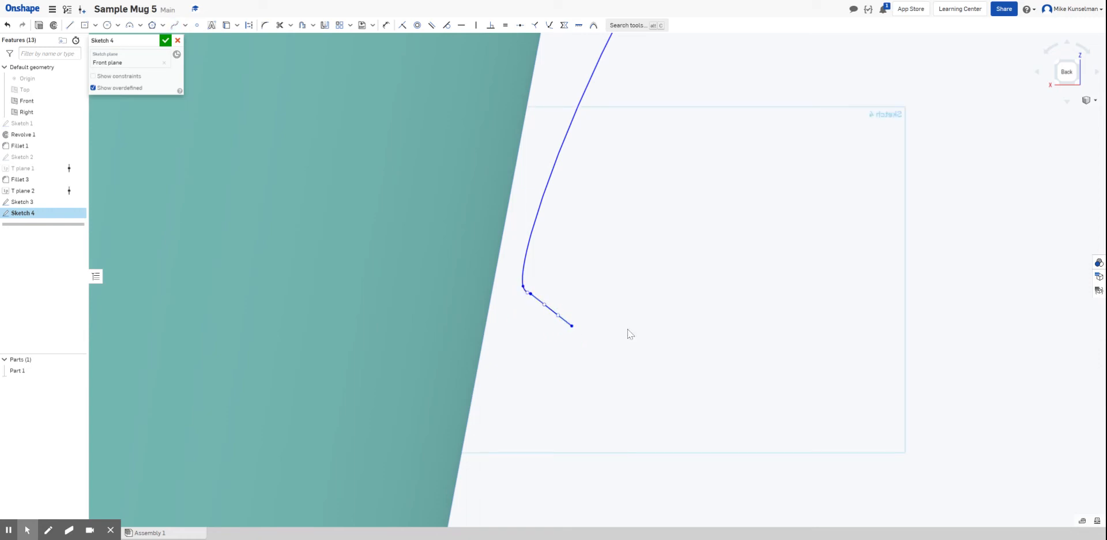
left_click(555, 312)
scroll(475, 338, "down", 8)
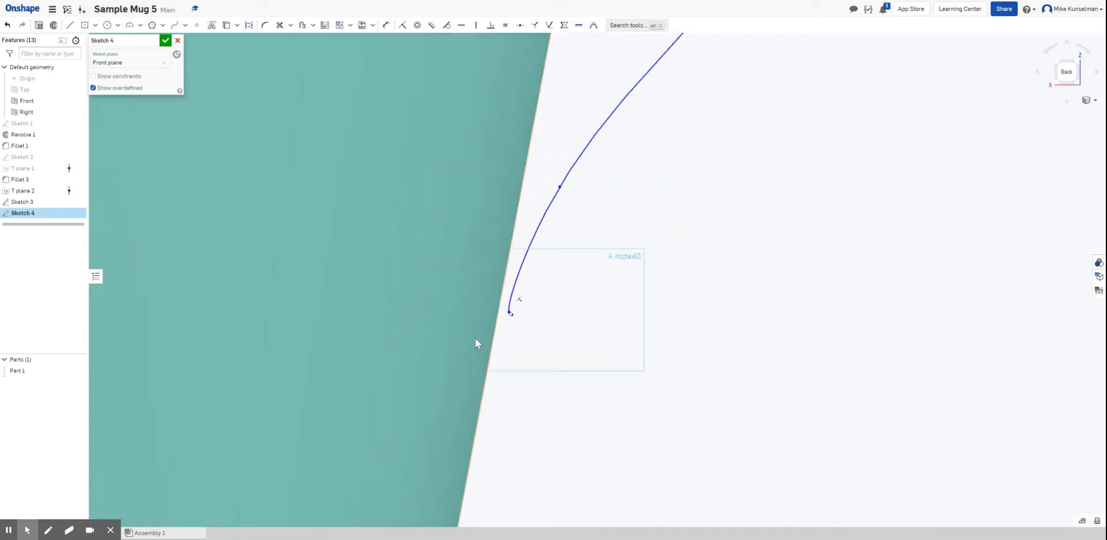
Step: Move the spline point near its lower end slightly closer to the mug's outer wall
scroll(467, 325, "up", 5)
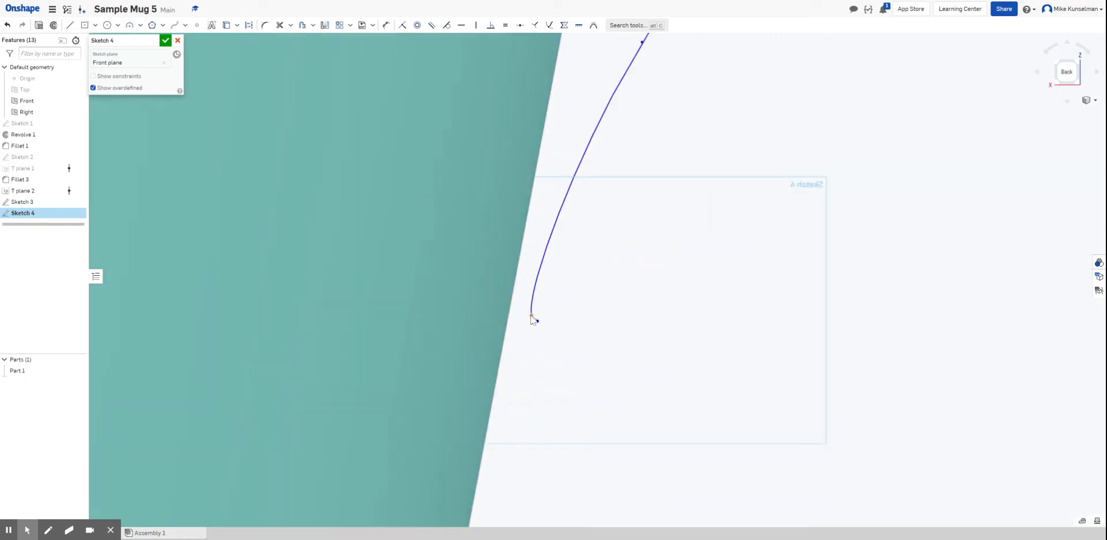
left_click_drag(532, 316, 520, 302)
scroll(493, 334, "down", 5)
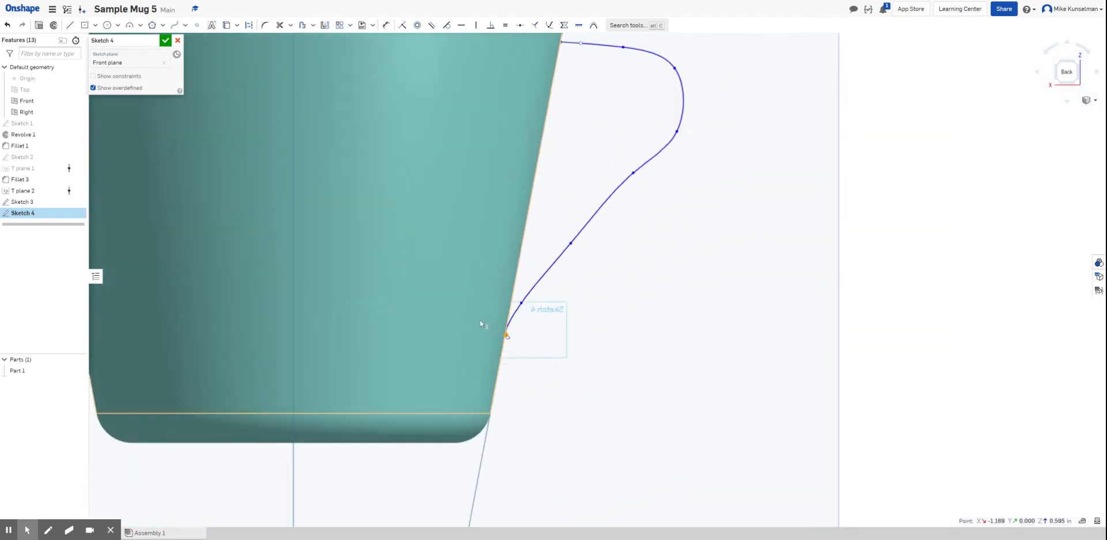
scroll(482, 321, "down", 2)
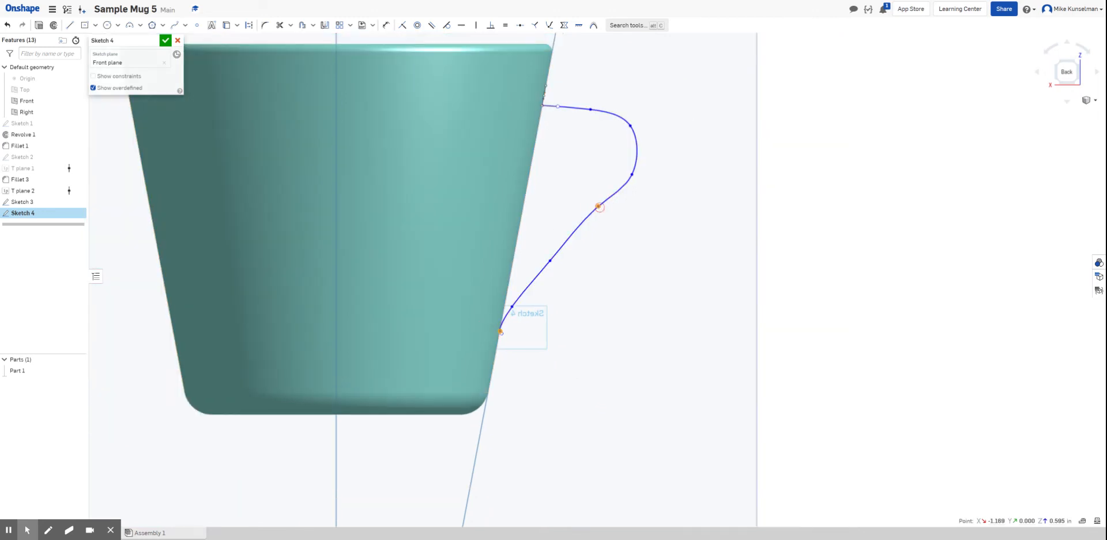
left_click(598, 206)
left_click_drag(598, 209, 599, 214)
key("ctrl+z")
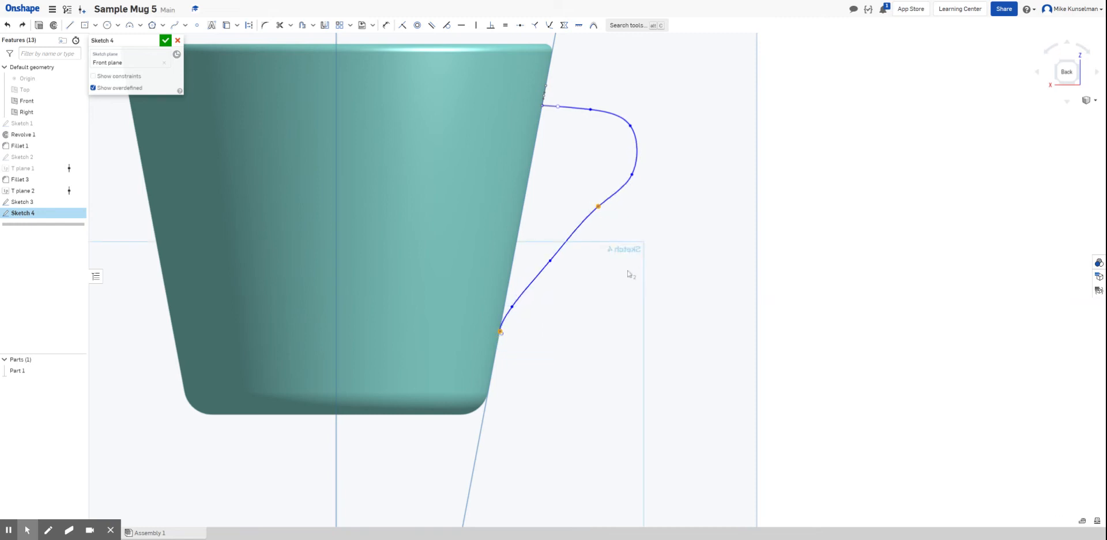
left_click(684, 336)
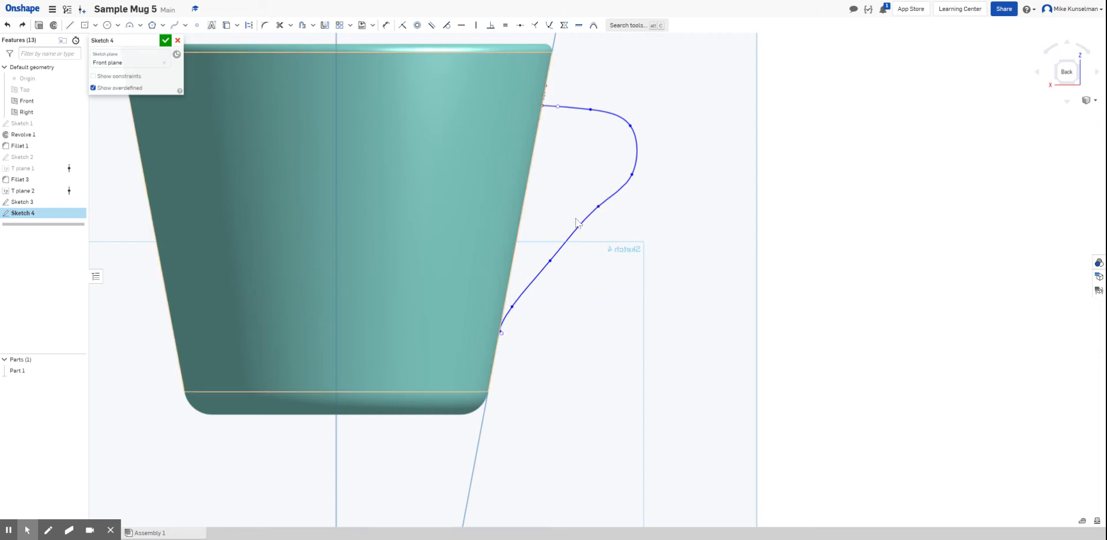
Step: Check the spline's lower end against the mug wall and finish the handle path sketch
scroll(494, 406, "up", 5)
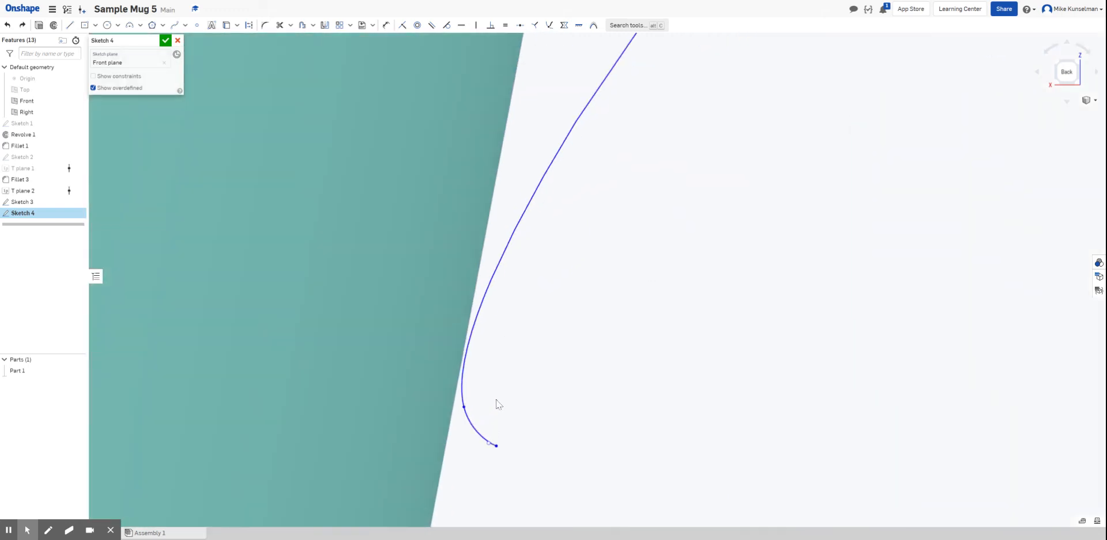
scroll(496, 399, "down", 5)
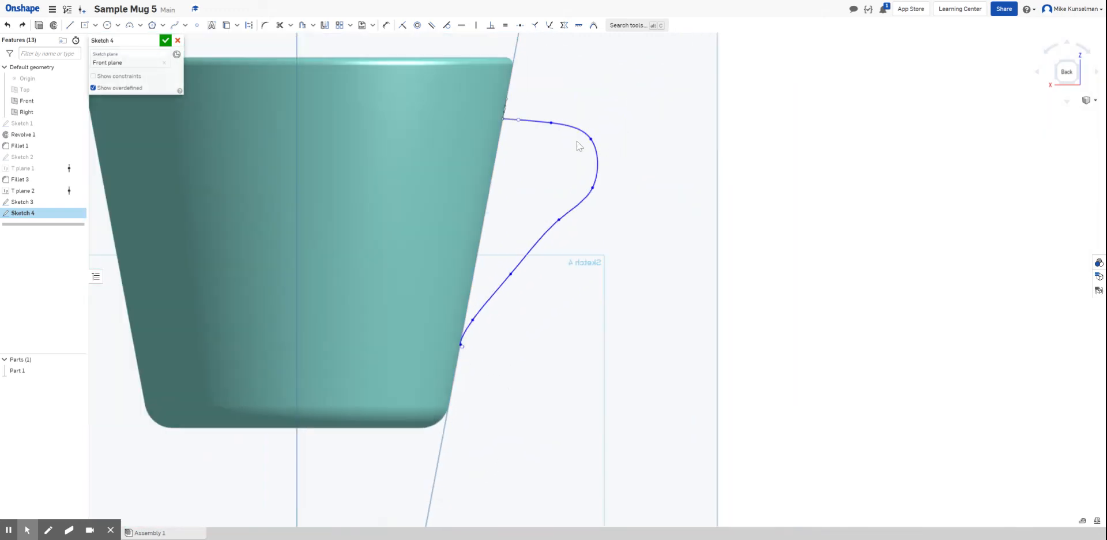
left_click(166, 40)
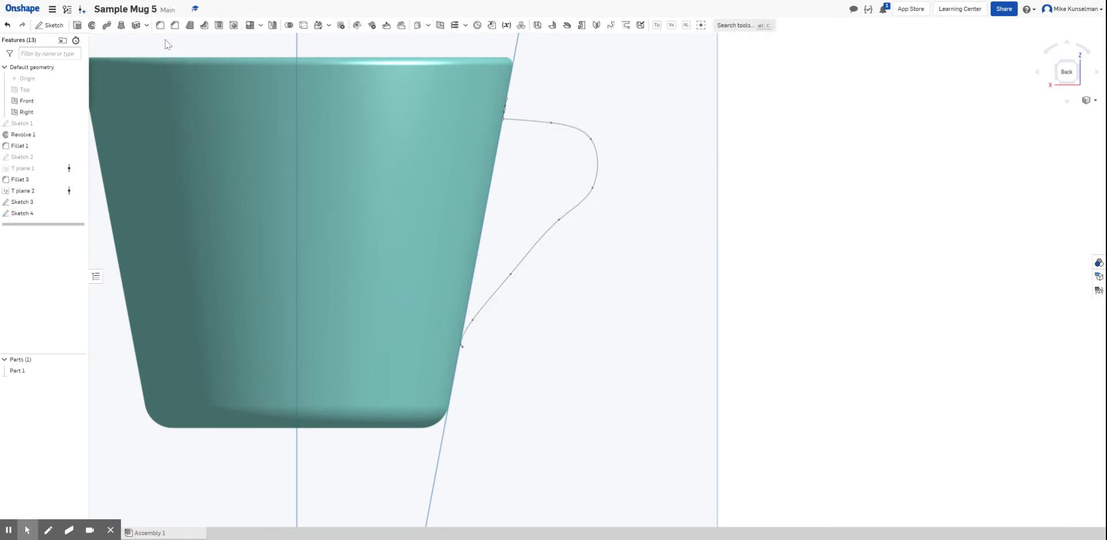
Step: Try to sweep the filleted rectangle along the spline as a new solid, and inspect the preview at the handle's lower end
left_click(107, 26)
right_click_drag(574, 178, 616, 200)
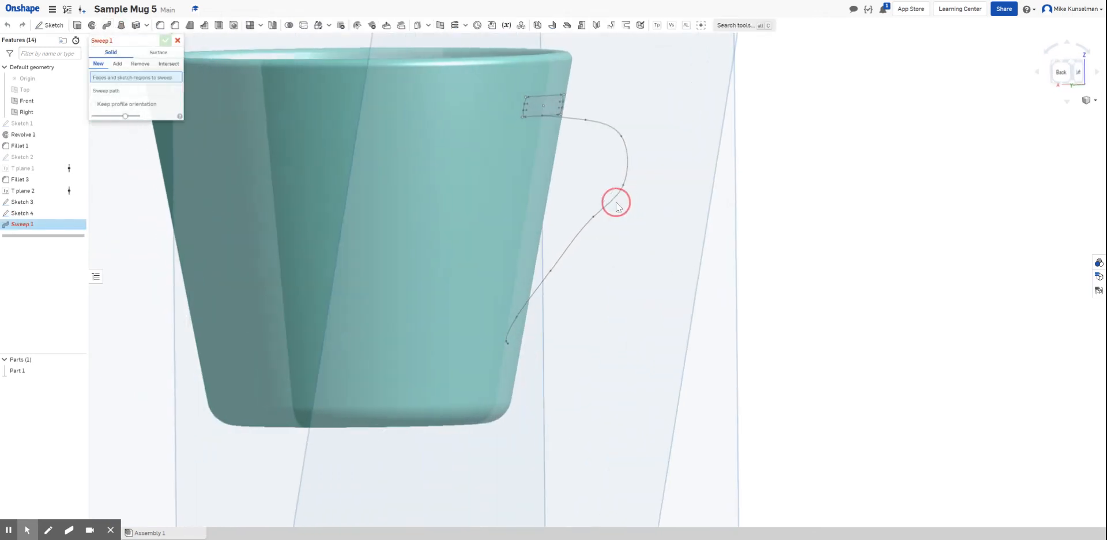
left_click(529, 109)
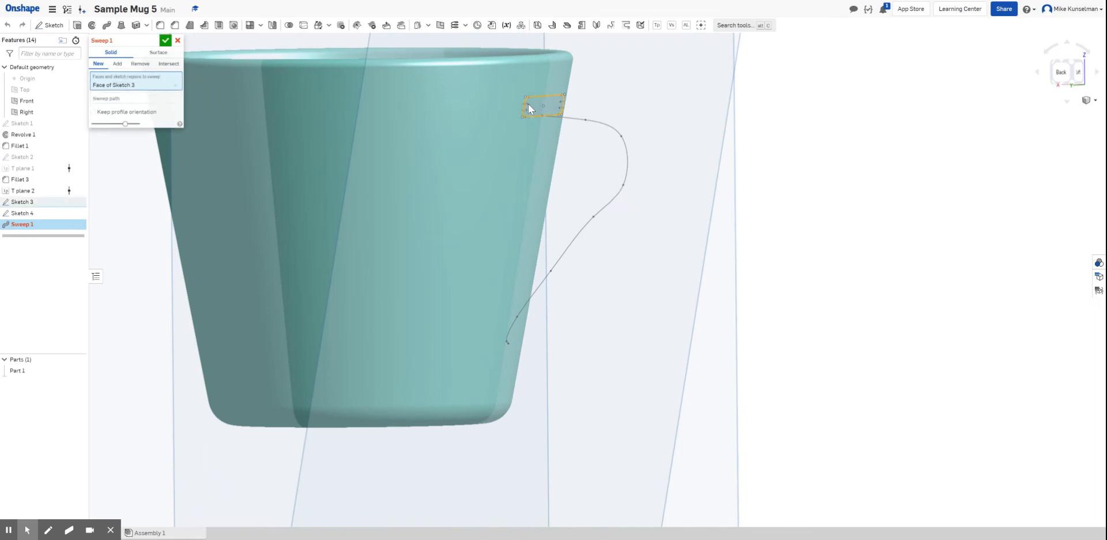
left_click(108, 98)
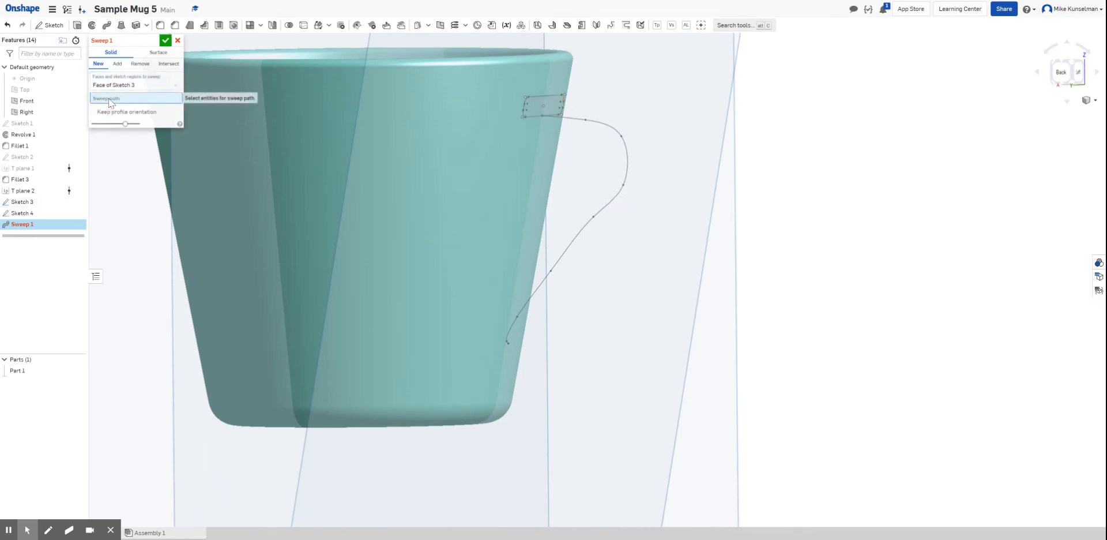
left_click(594, 121)
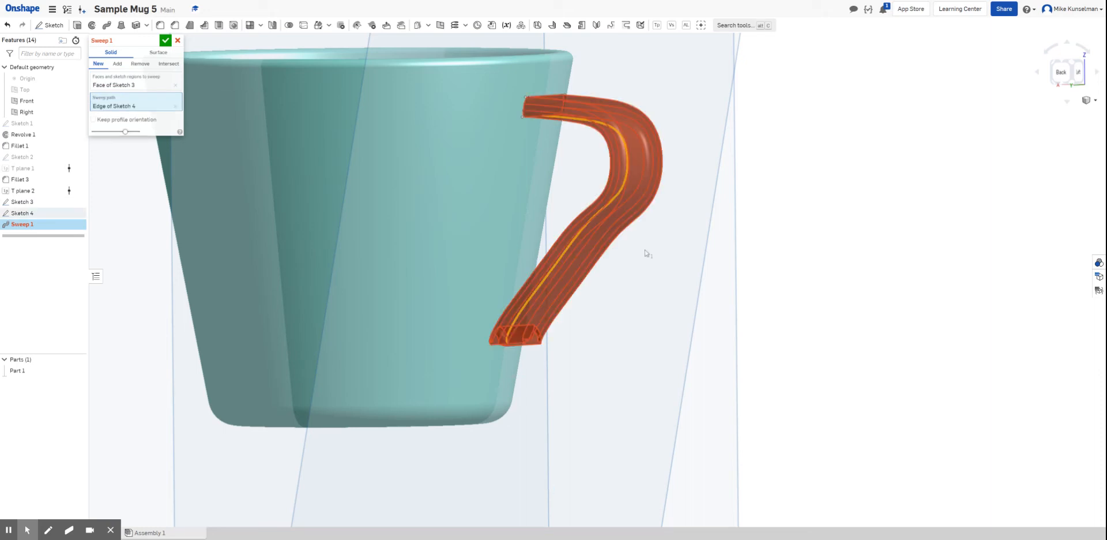
right_click_drag(491, 332, 506, 381)
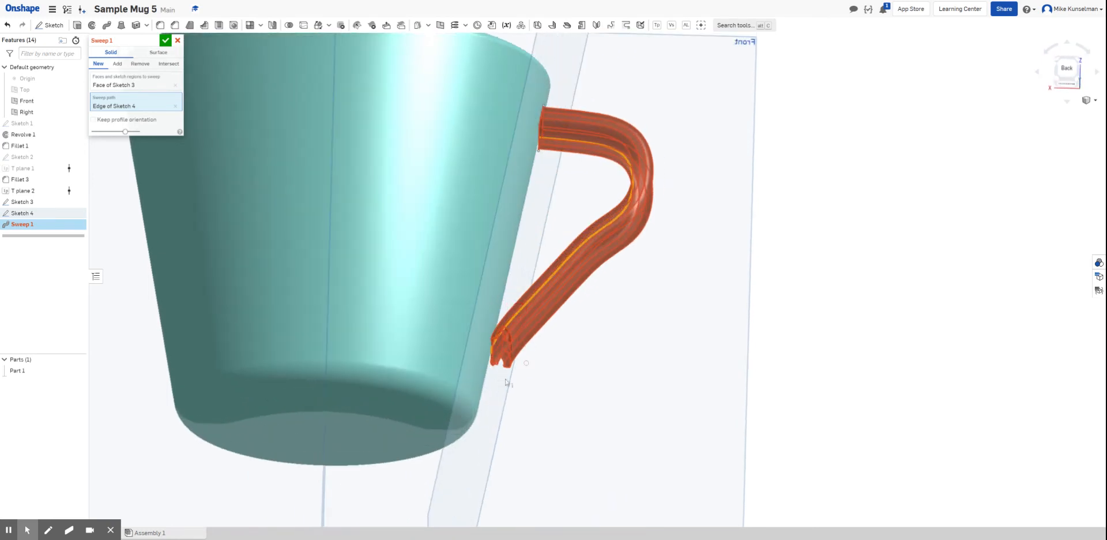
left_click(178, 41)
Step: Delete the handle path sketch containing the spline
scroll(493, 359, "up", 5)
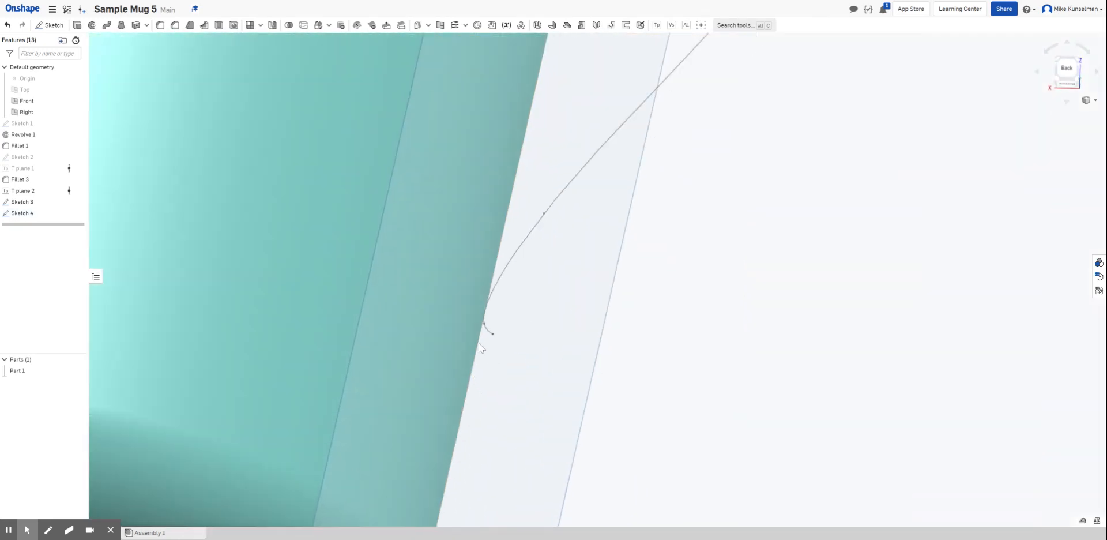
left_click(494, 334)
key("Delete")
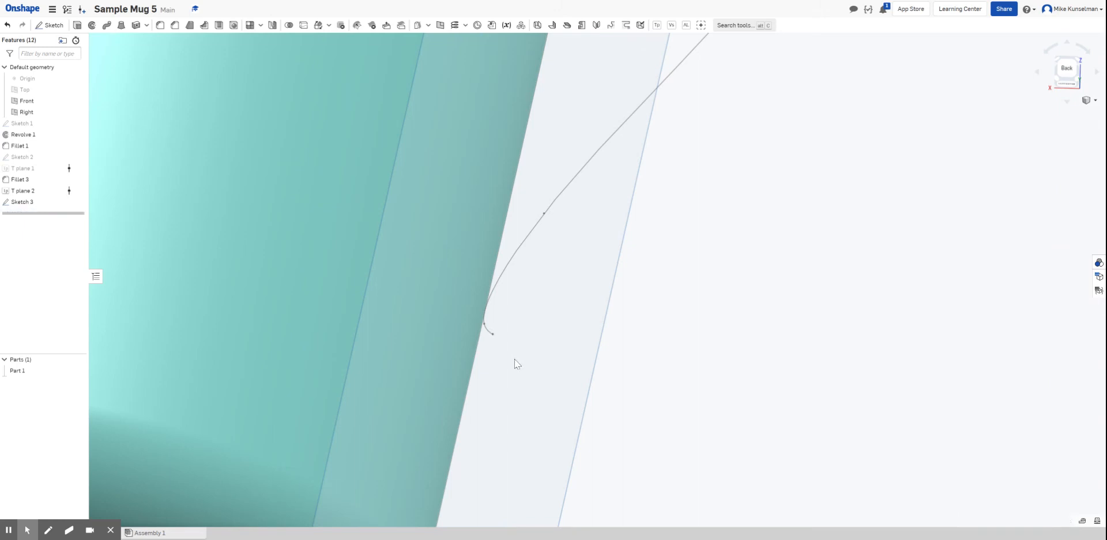
scroll(504, 350, "down", 3)
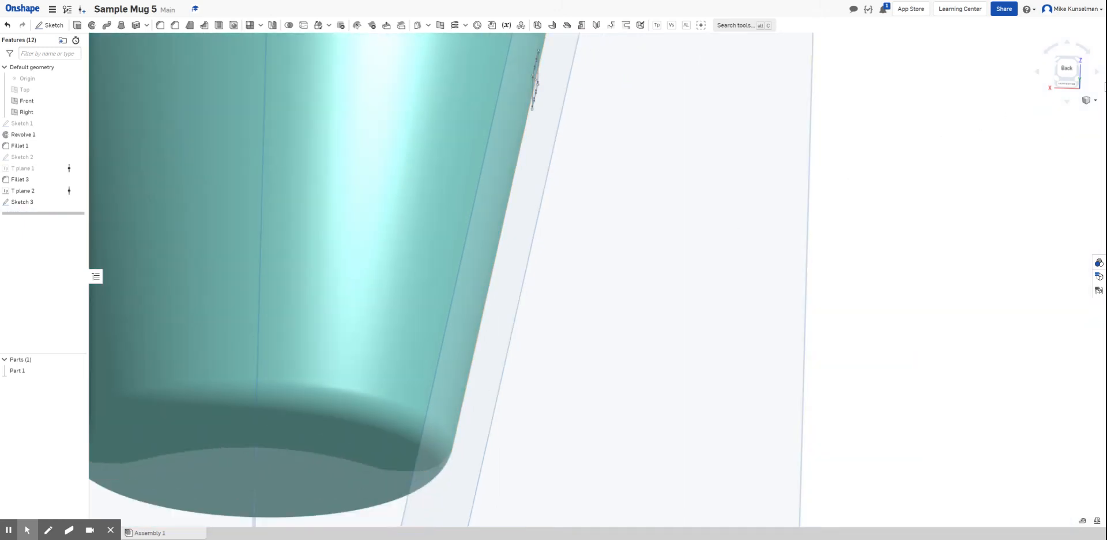
left_click(1067, 68)
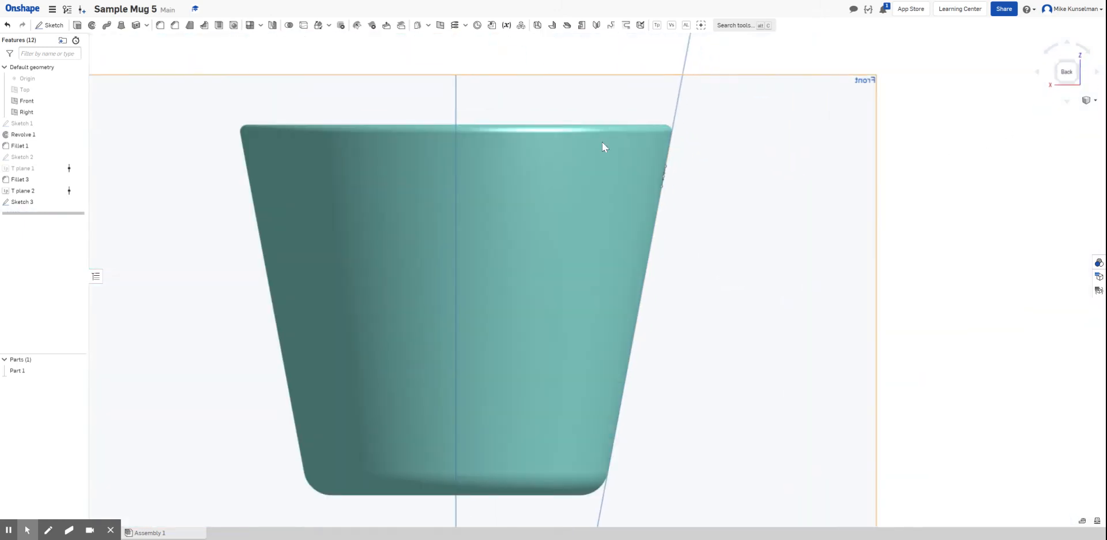
right_click(33, 201)
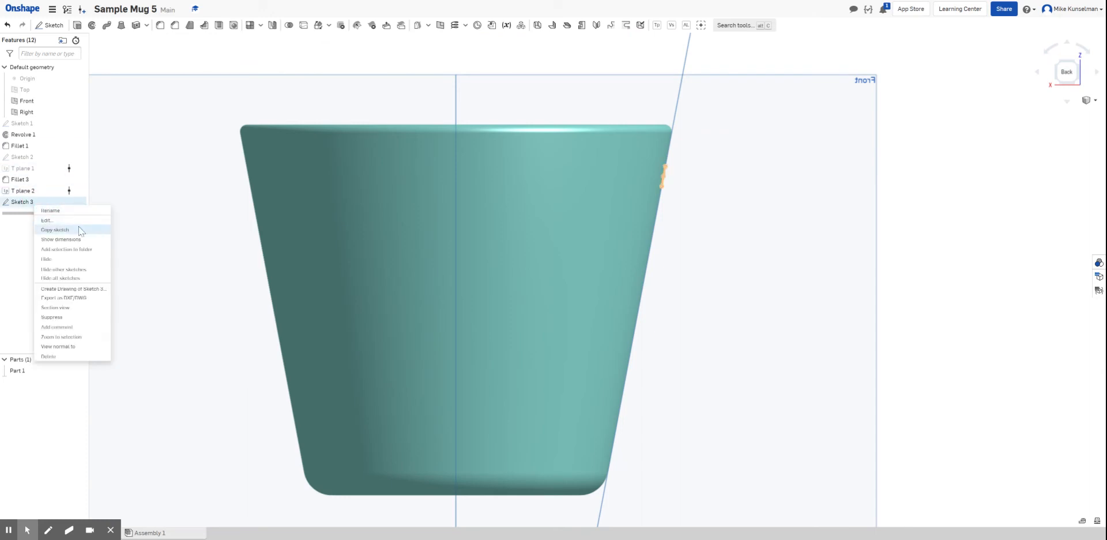
left_click(79, 221)
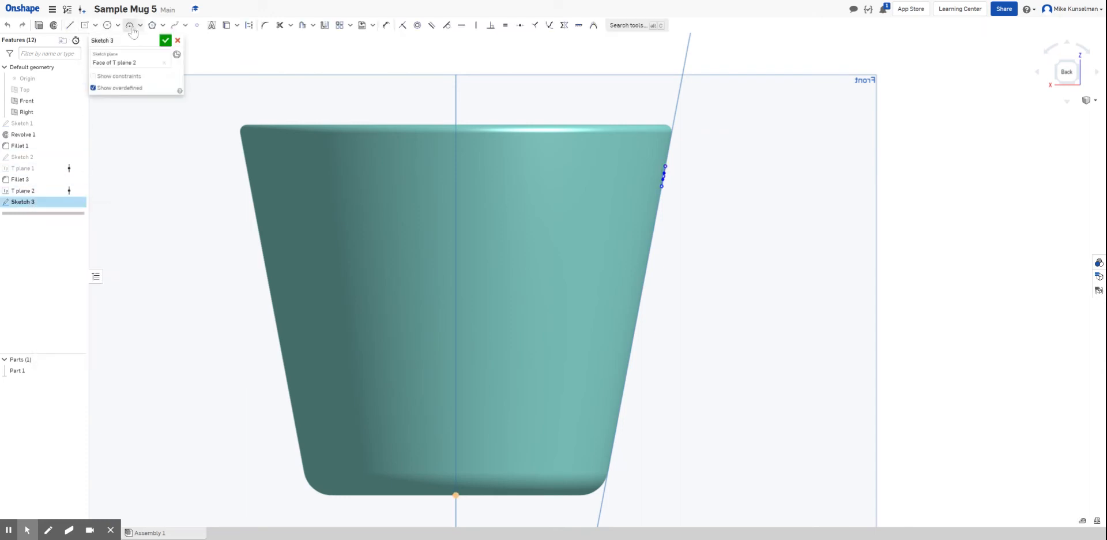
left_click(174, 25)
double_click(661, 185)
key("Escape")
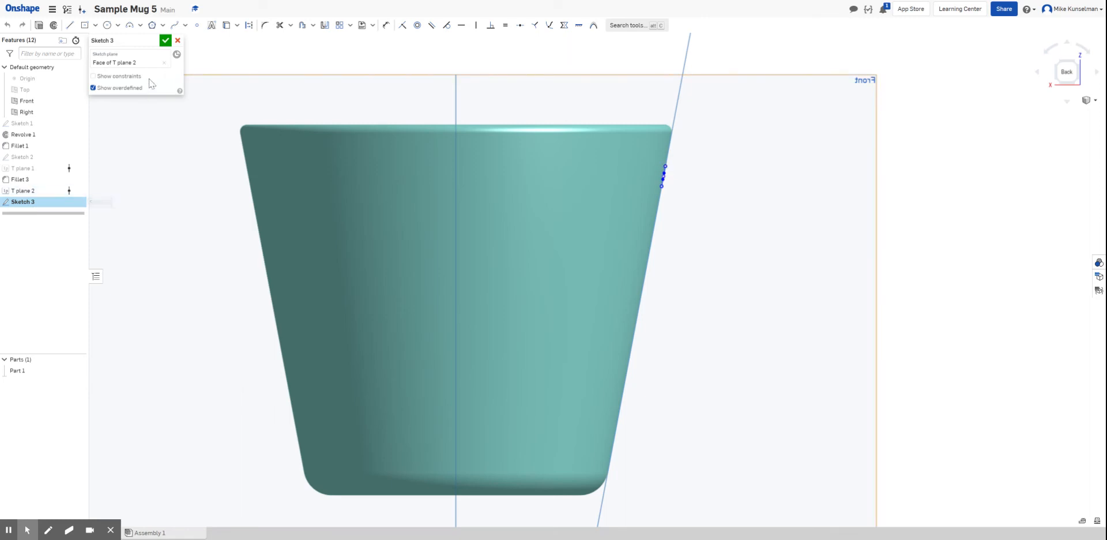
left_click(166, 40)
Step: Start a new sketch on the Front plane for the handle path
right_click_drag(485, 159, 638, 290)
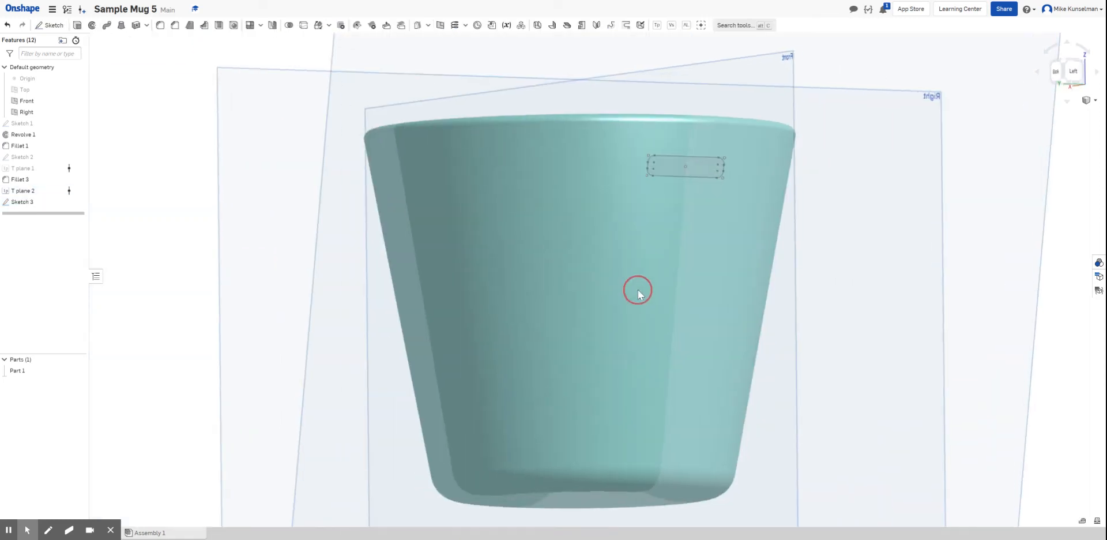
left_click(49, 25)
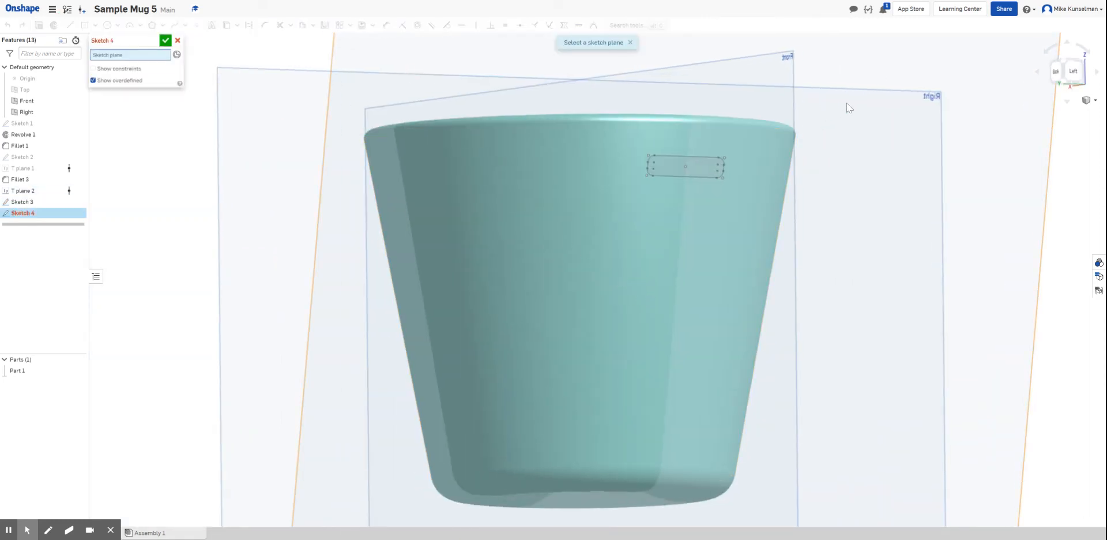
right_click_drag(825, 318, 865, 347)
left_click(886, 115)
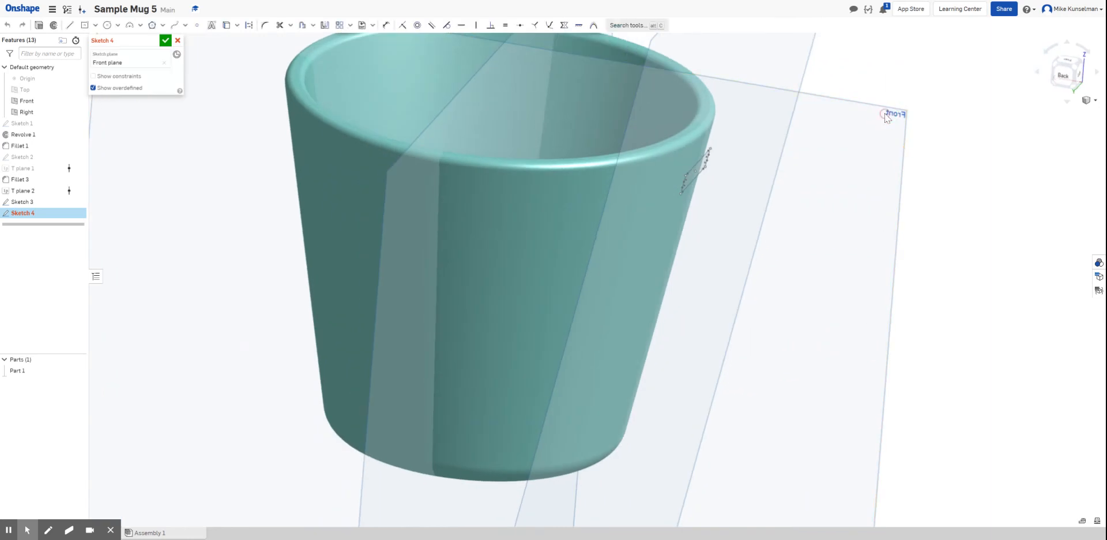
Step: Draw a handle-shaped spline from the profile's lower edge outward and back to the mug's lower outer wall, and finish the sketch
left_click(174, 24)
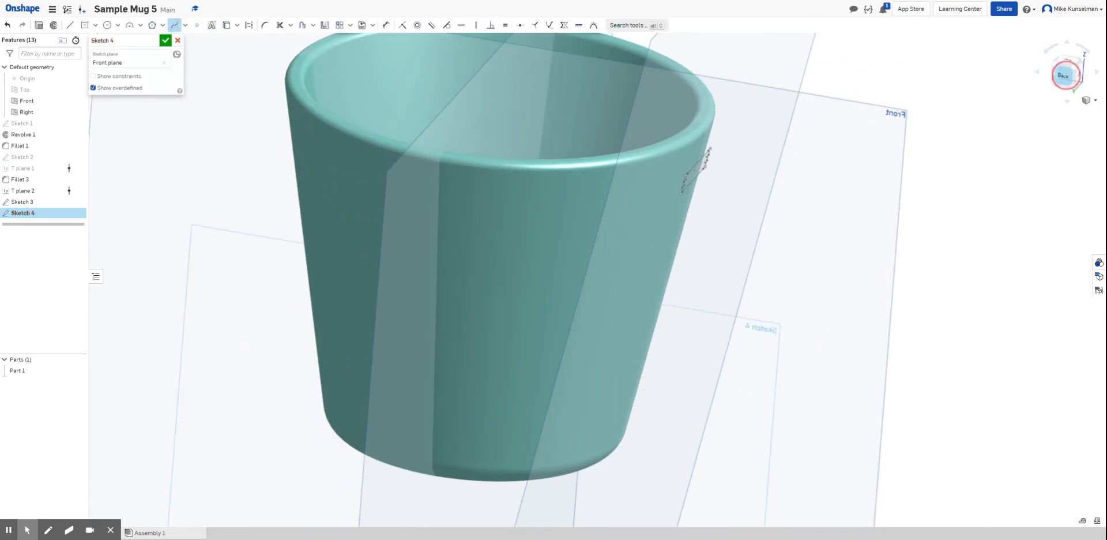
left_click(1065, 75)
scroll(718, 168, "up", 5)
scroll(601, 158, "down", 2)
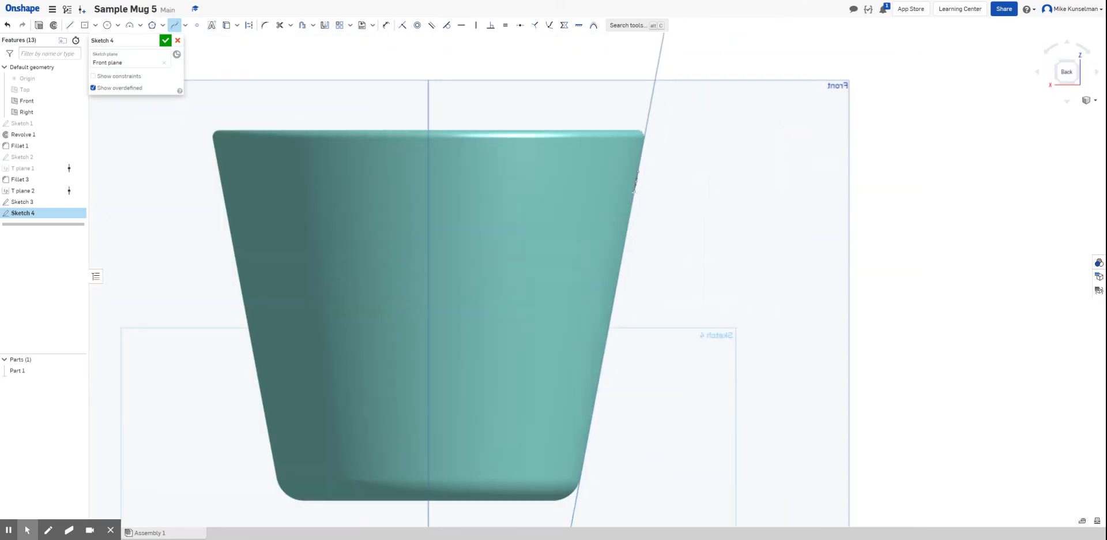
left_click(634, 191)
left_click(685, 194)
left_click(720, 213)
left_click(729, 250)
left_click(718, 291)
left_click(684, 305)
left_click(667, 320)
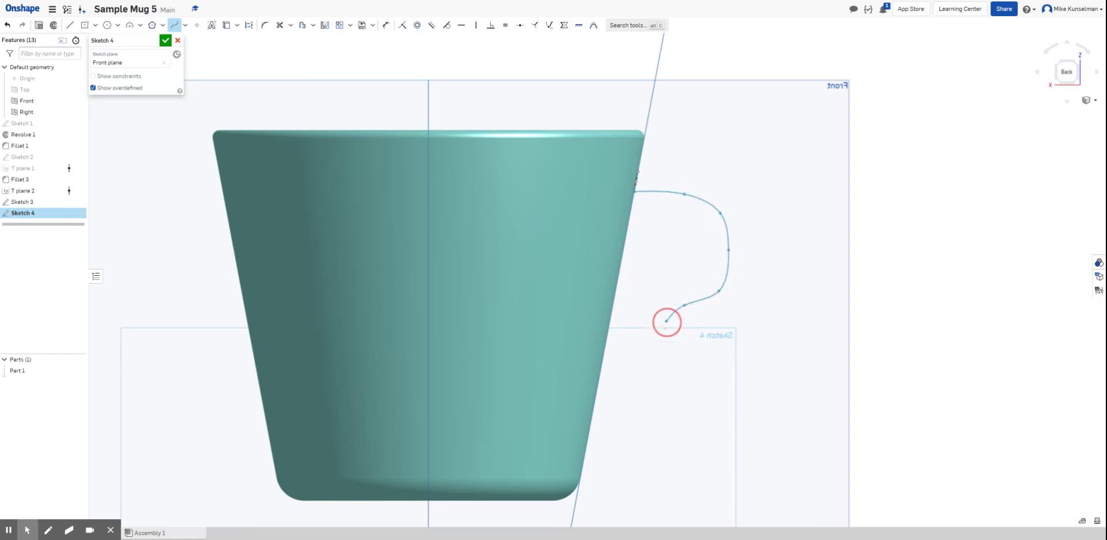
left_click(621, 357)
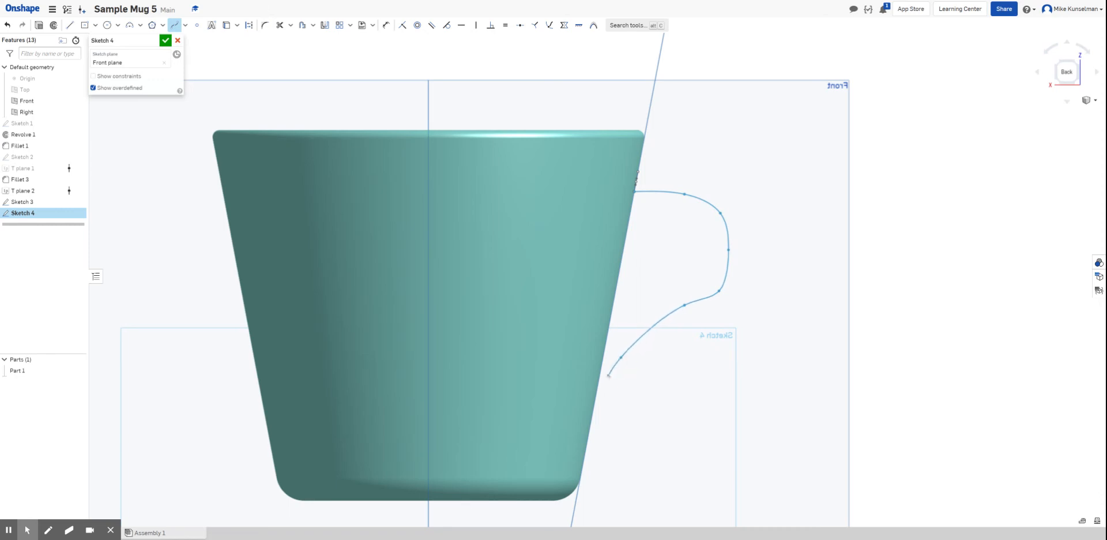
left_click(601, 385)
double_click(600, 394)
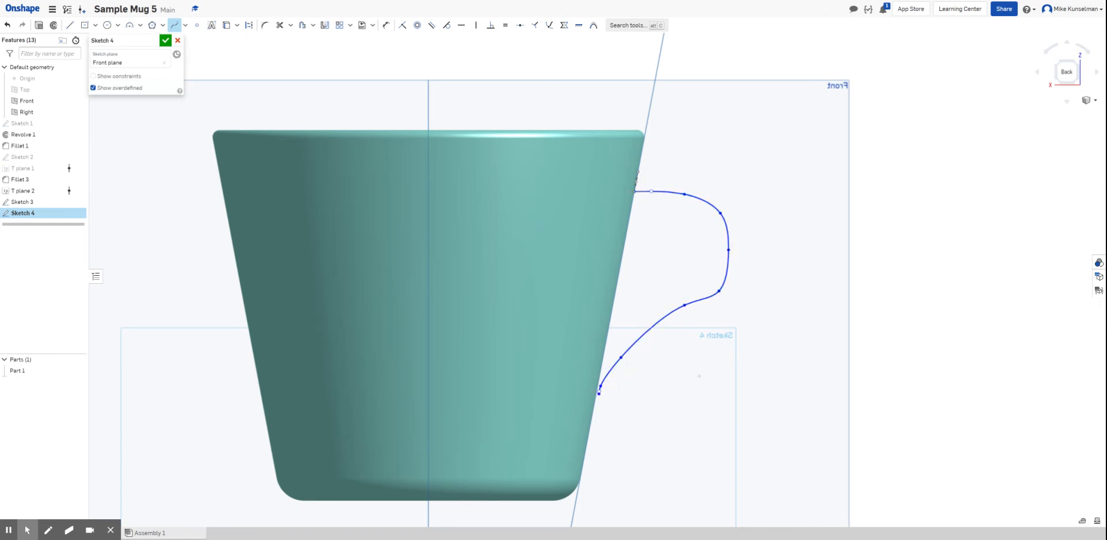
left_click(165, 41)
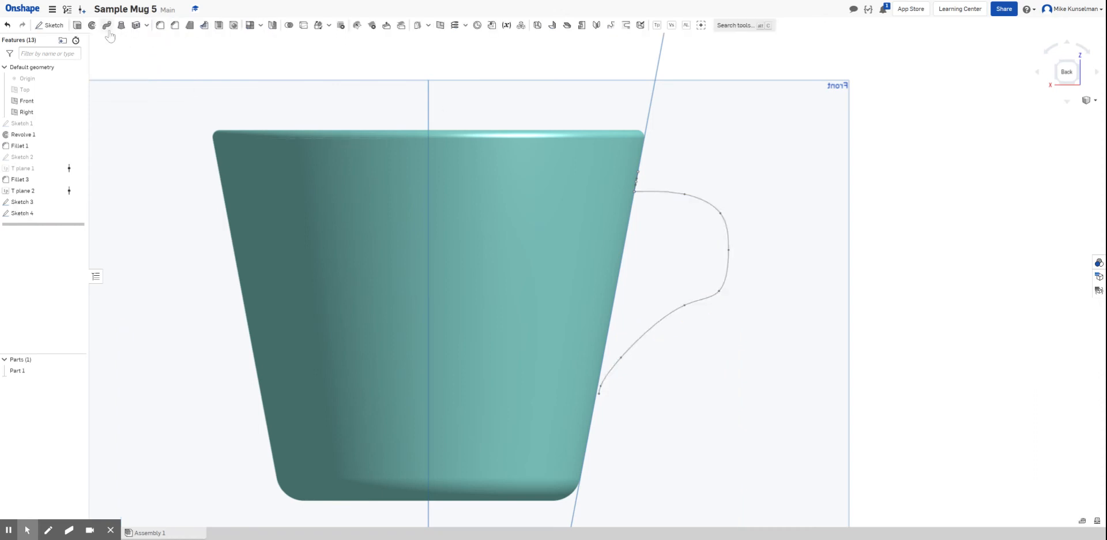
Step: Sweep the filleted rectangle along the new spline as a new solid
left_click(107, 25)
right_click_drag(355, 100, 589, 202)
left_click(691, 181)
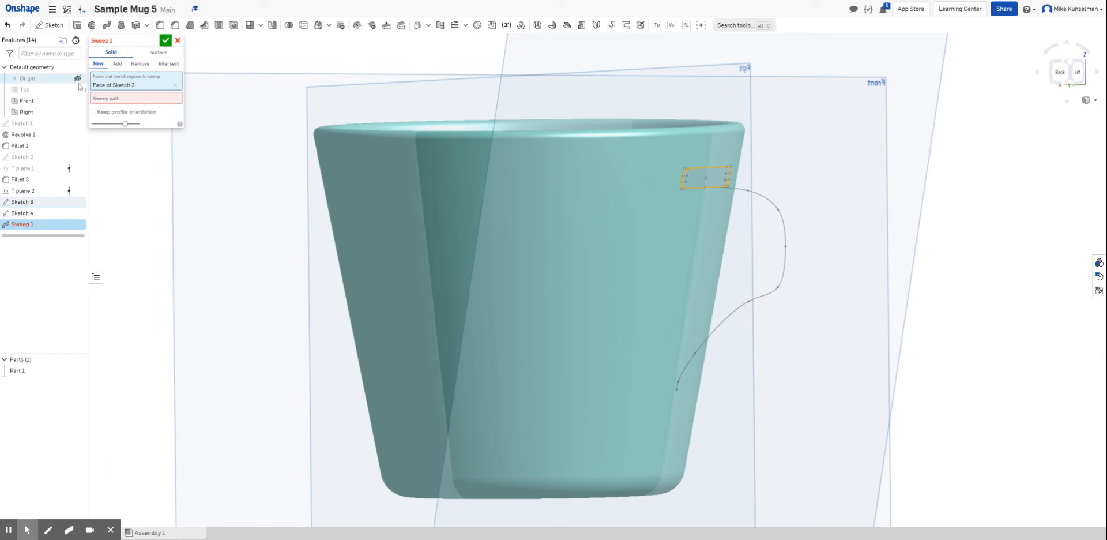
left_click(109, 107)
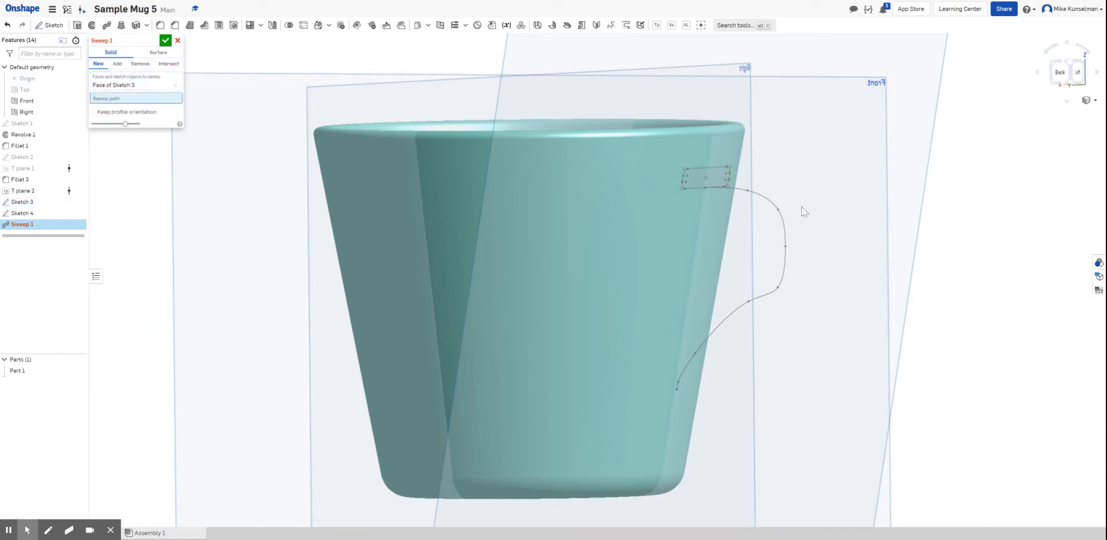
left_click(766, 201)
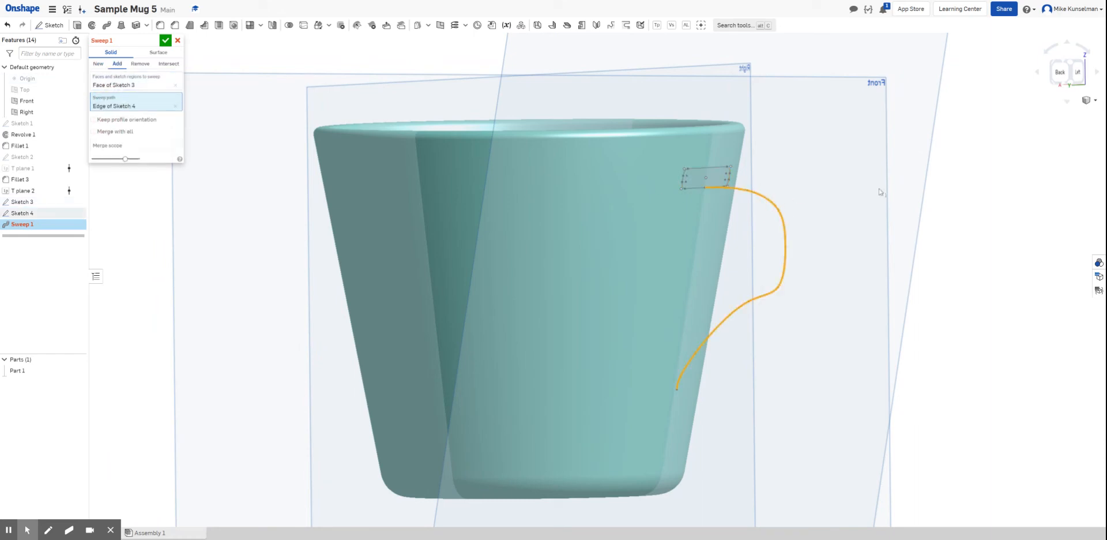
left_click(166, 40)
Step: Inspect how the swept handle's lower and upper ends meet the mug's outer wall
right_click_drag(772, 239, 610, 275)
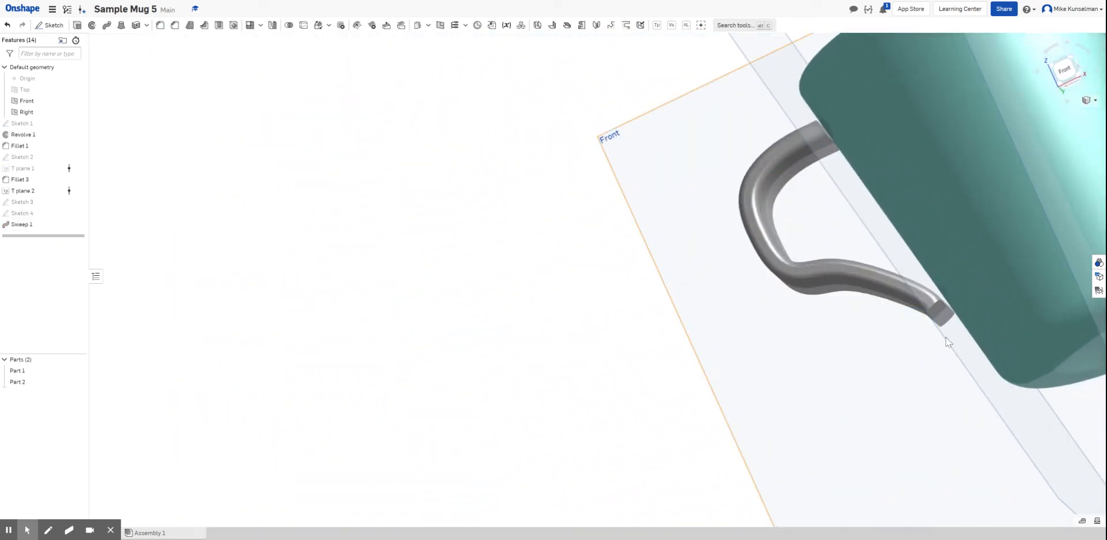
scroll(635, 277, "down", 5)
scroll(998, 319, "up", 10)
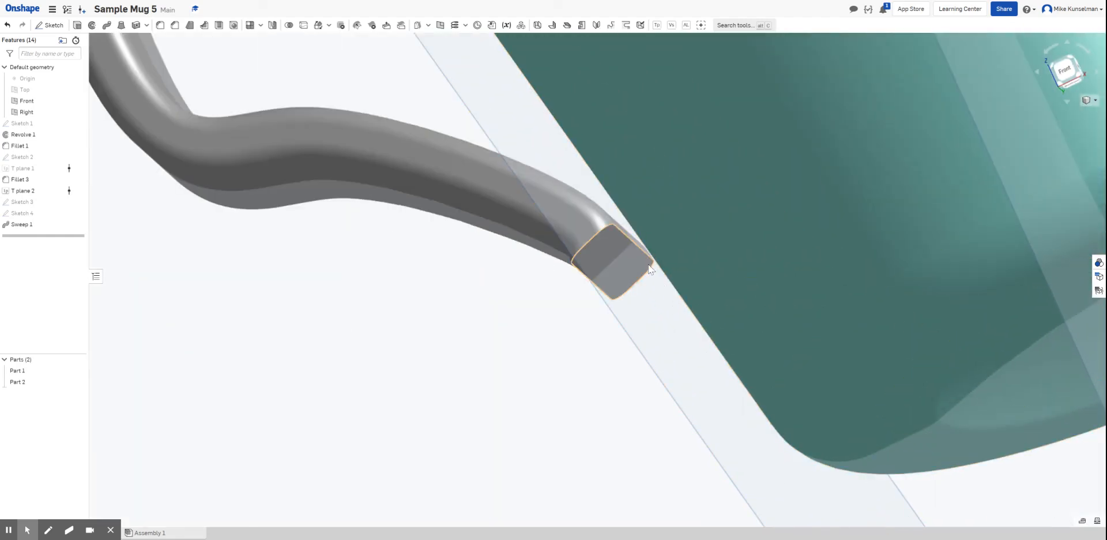
right_click_drag(618, 260, 749, 216)
scroll(668, 261, "up", 5)
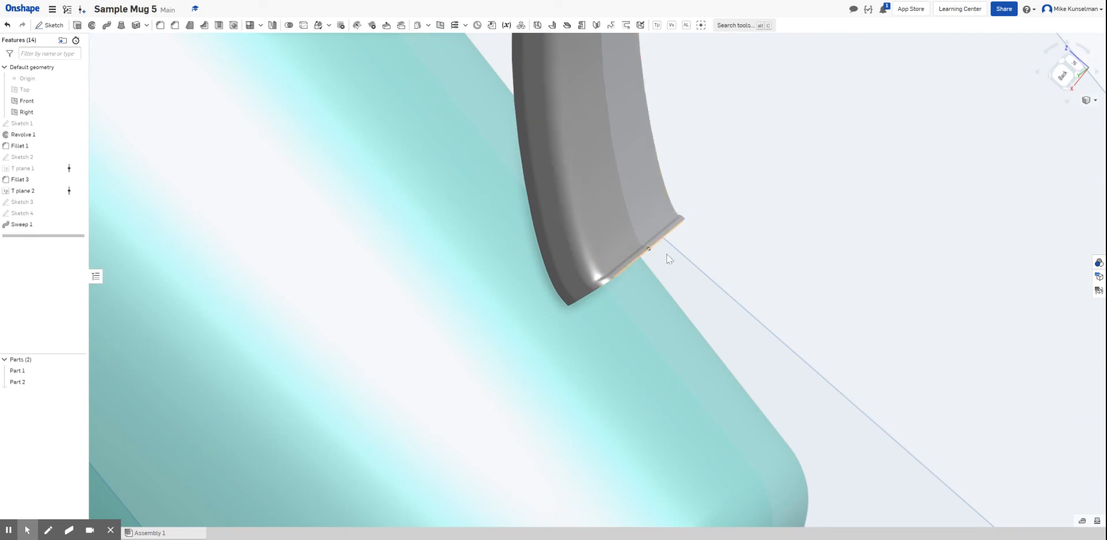
scroll(614, 260, "down", 8)
right_click_drag(639, 244, 622, 321)
scroll(616, 214, "down", 3)
scroll(614, 221, "up", 5)
scroll(614, 221, "up", 4)
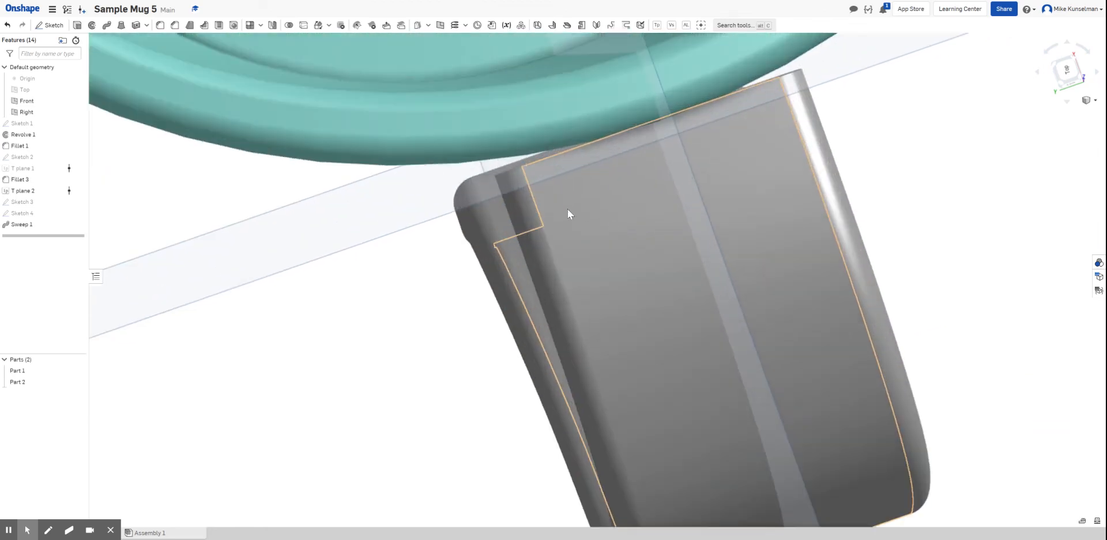
right_click_drag(568, 214, 544, 215)
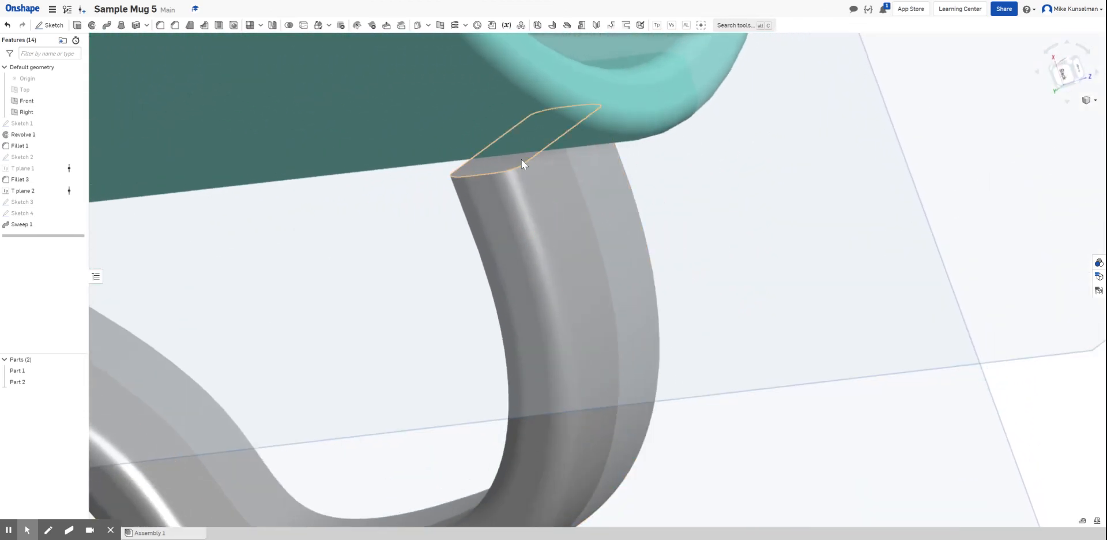
Step: Extrude the handle's upper end face toward the mug as a new solid, with a blind depth of 0.027 in
left_click(77, 25)
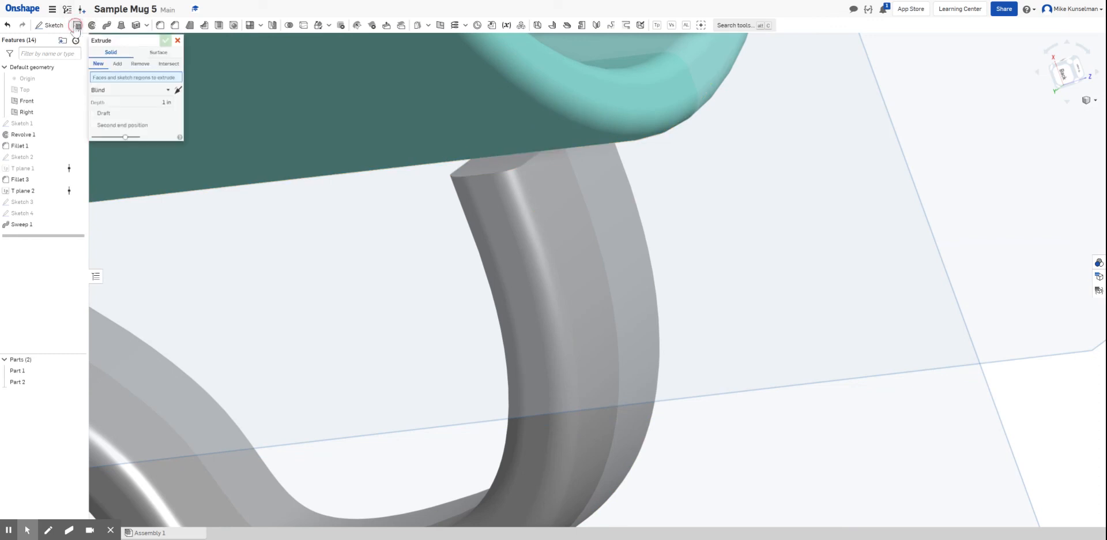
left_click(487, 164)
right_click_drag(617, 187, 466, 227)
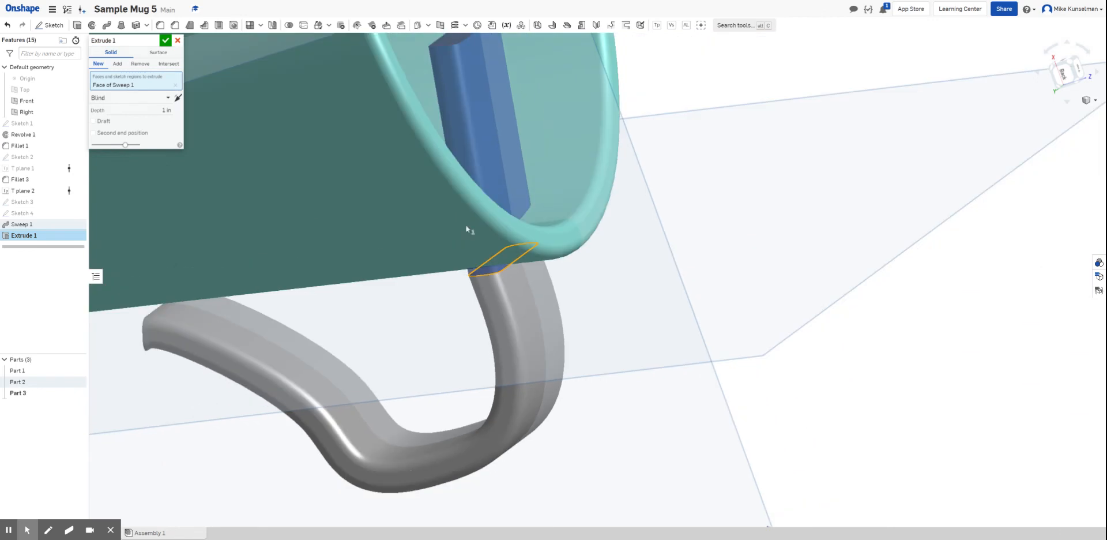
right_click_drag(310, 142, 335, 361)
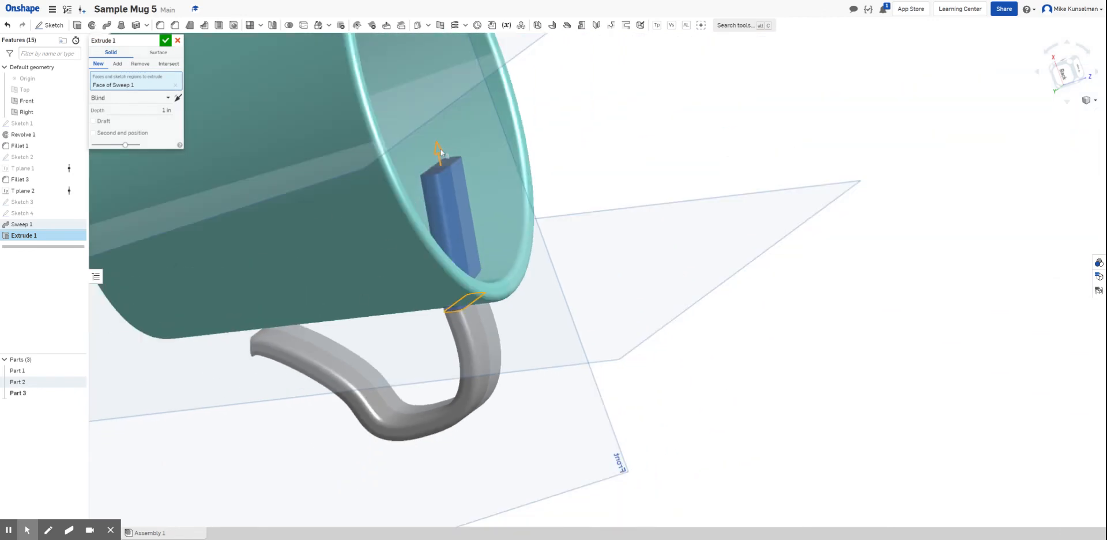
left_click_drag(441, 149, 470, 282)
right_click_drag(470, 282, 519, 280)
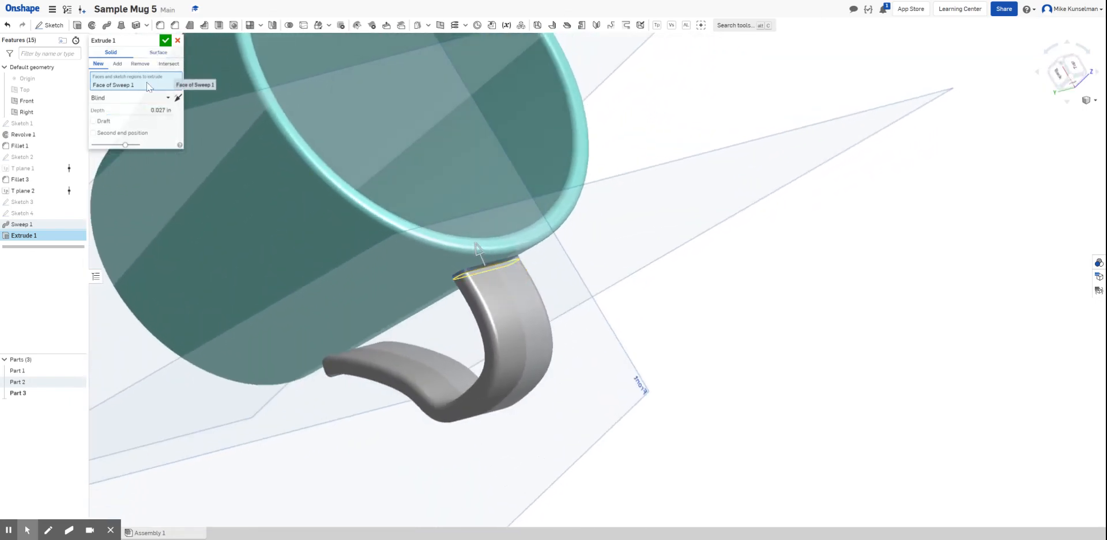
Step: Try ending the handle extrusion with Up to next, and set it to add material and merge with all parts
left_click(136, 98)
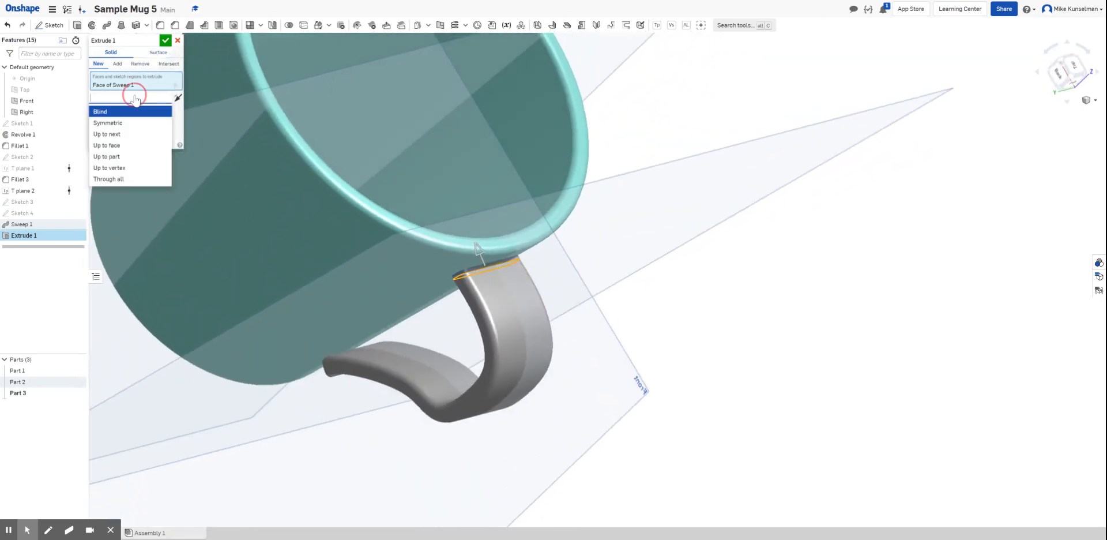
left_click(130, 134)
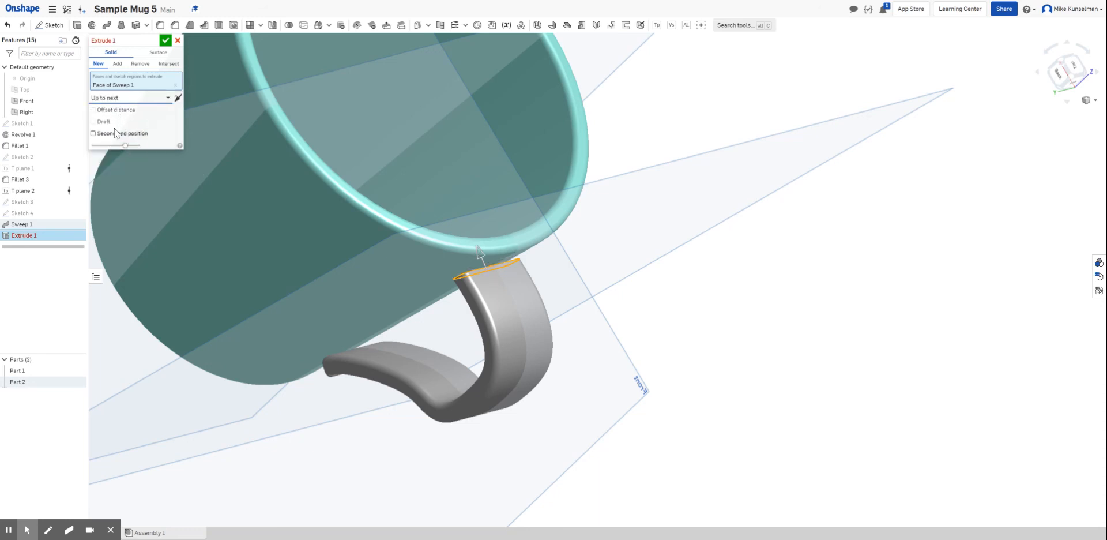
left_click(118, 65)
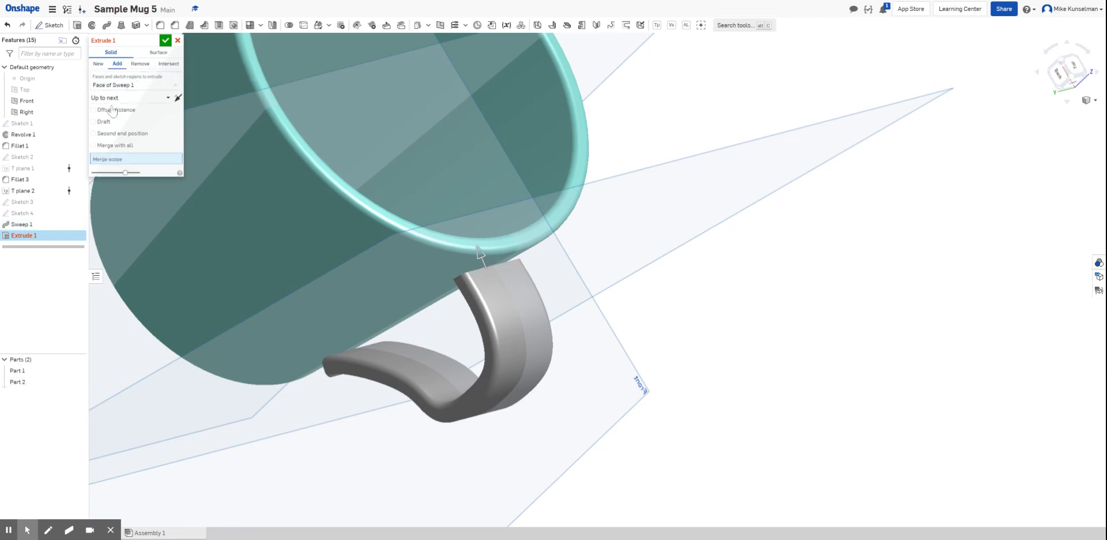
left_click(107, 146)
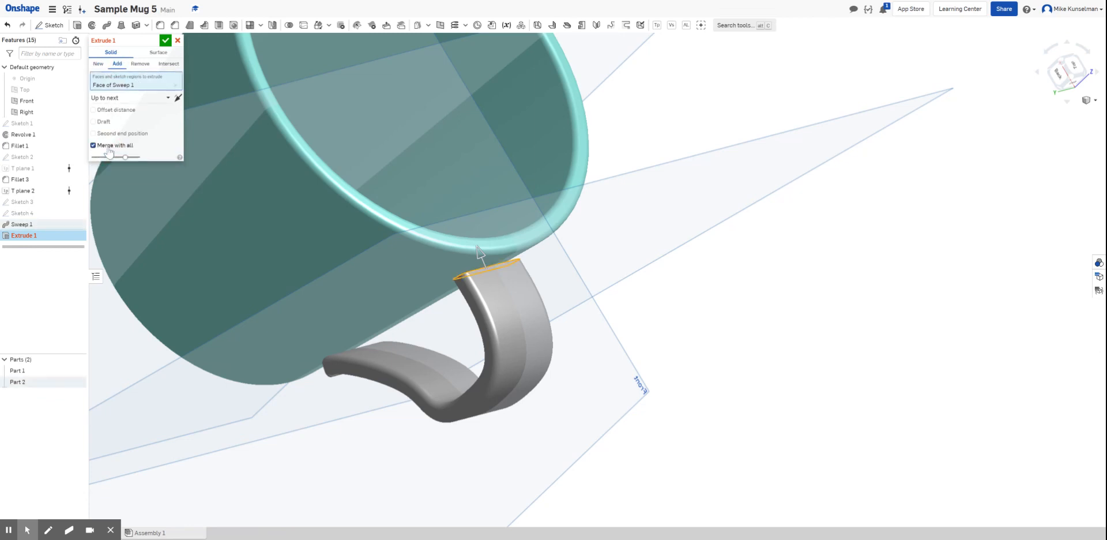
mouse_move(515, 316)
right_mouse_down()
mouse_move(496, 320)
mouse_move(512, 314)
right_mouse_up()
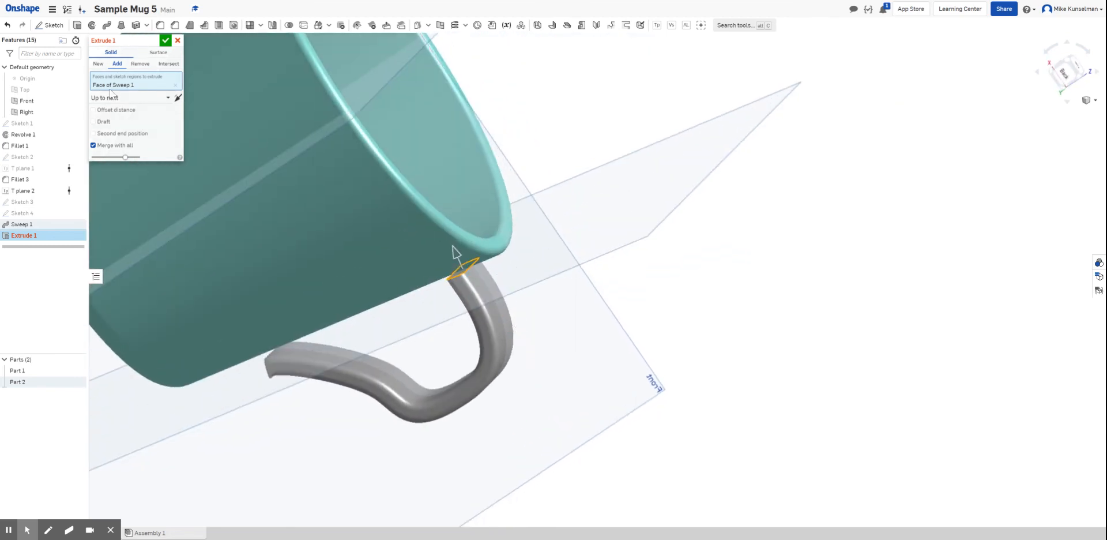
Step: Try ending the handle extrusion Up to face at the mug's outer wall and at the handle's end face, and cancel the extrusion
left_click(118, 98)
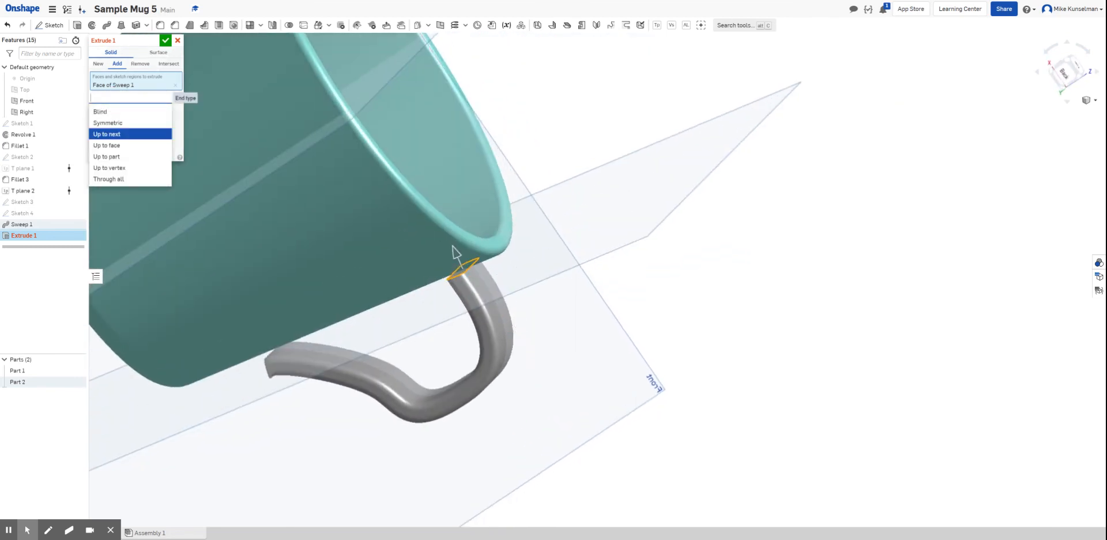
left_click(141, 147)
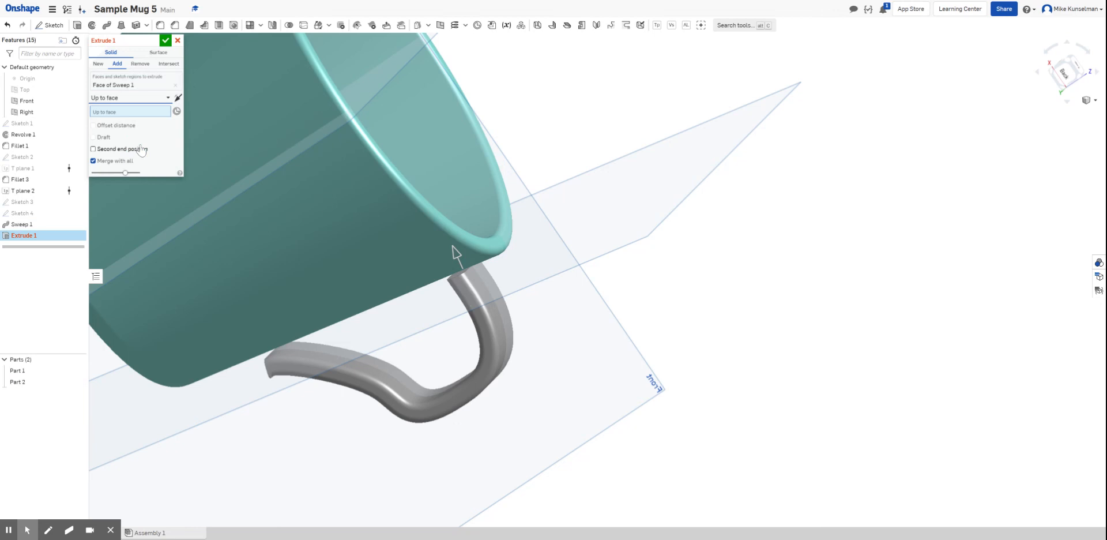
left_click(396, 261)
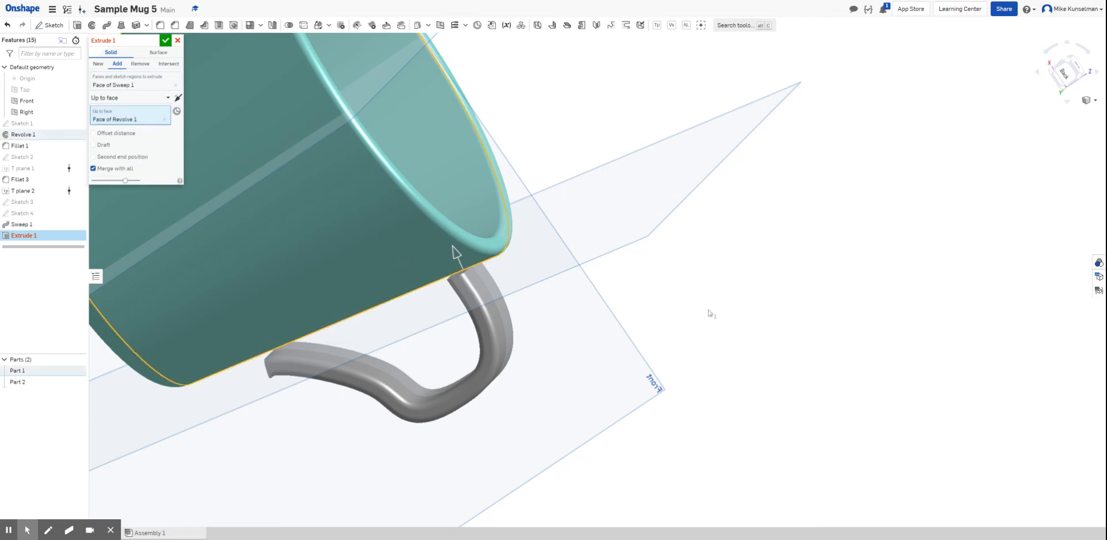
scroll(468, 308, "down", 2)
scroll(469, 309, "up", 3)
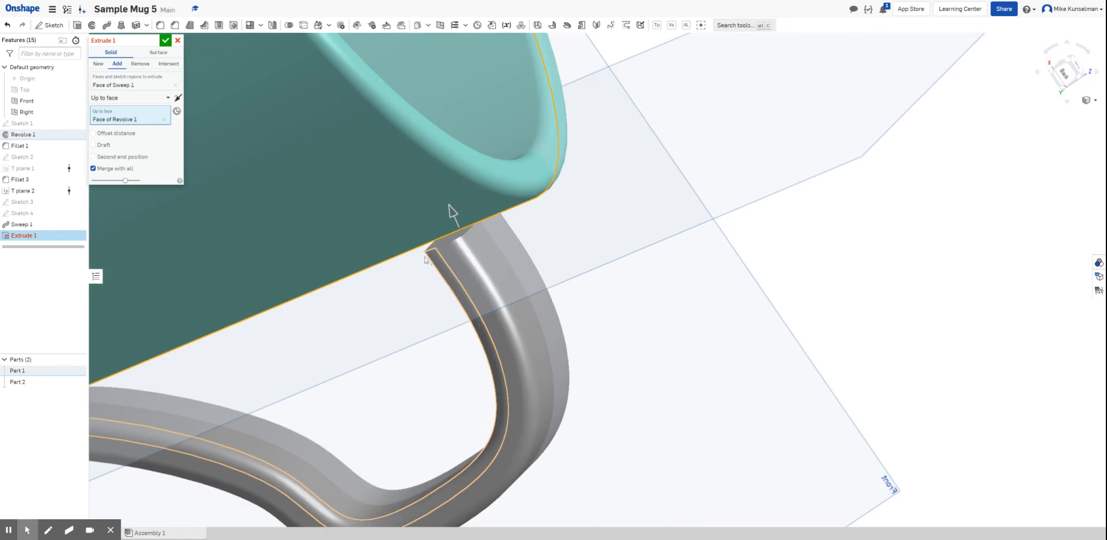
scroll(448, 242, "up", 2)
left_click(447, 243)
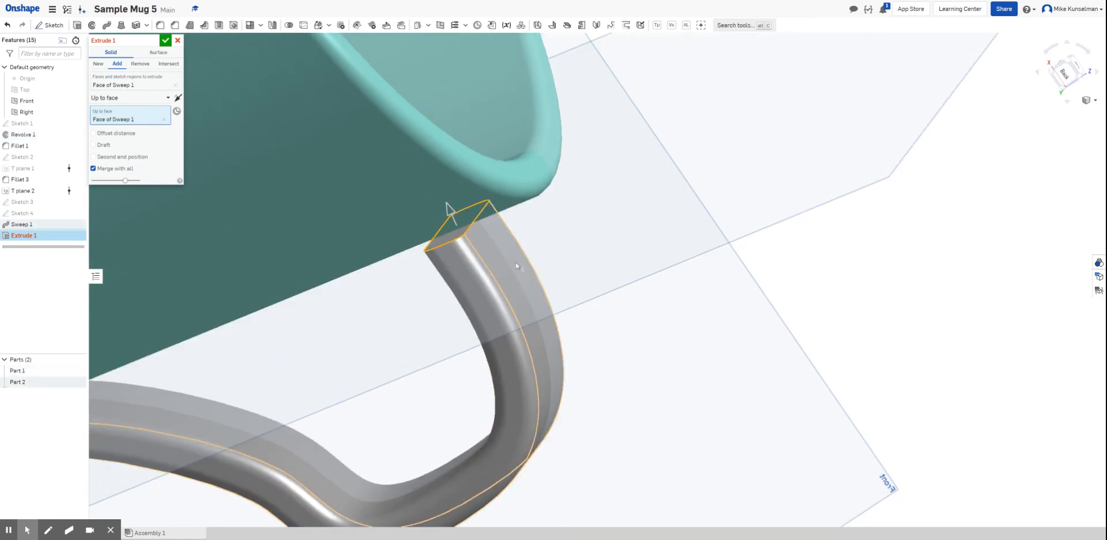
right_click_drag(676, 332, 653, 336)
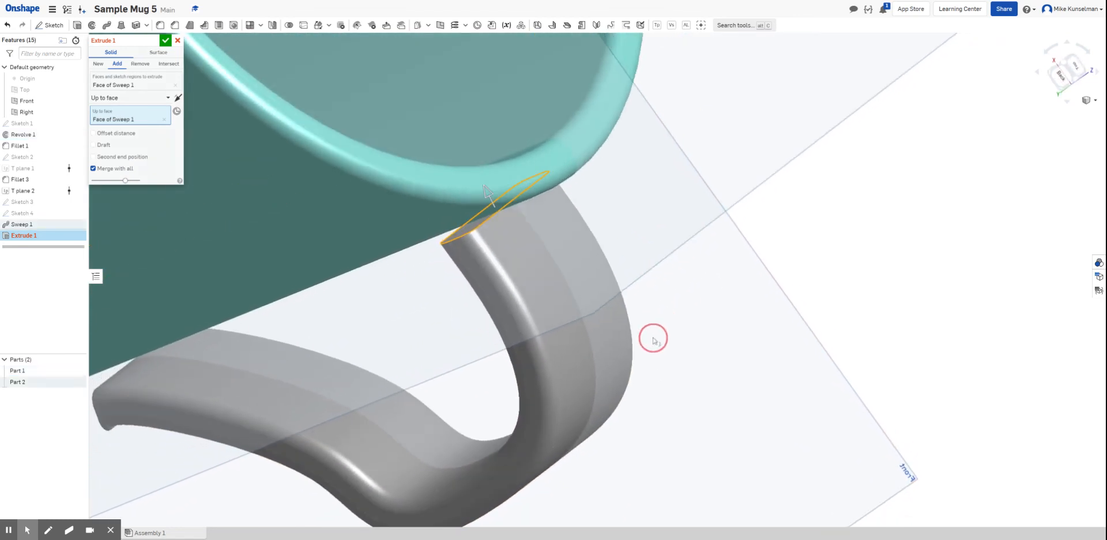
left_click(178, 41)
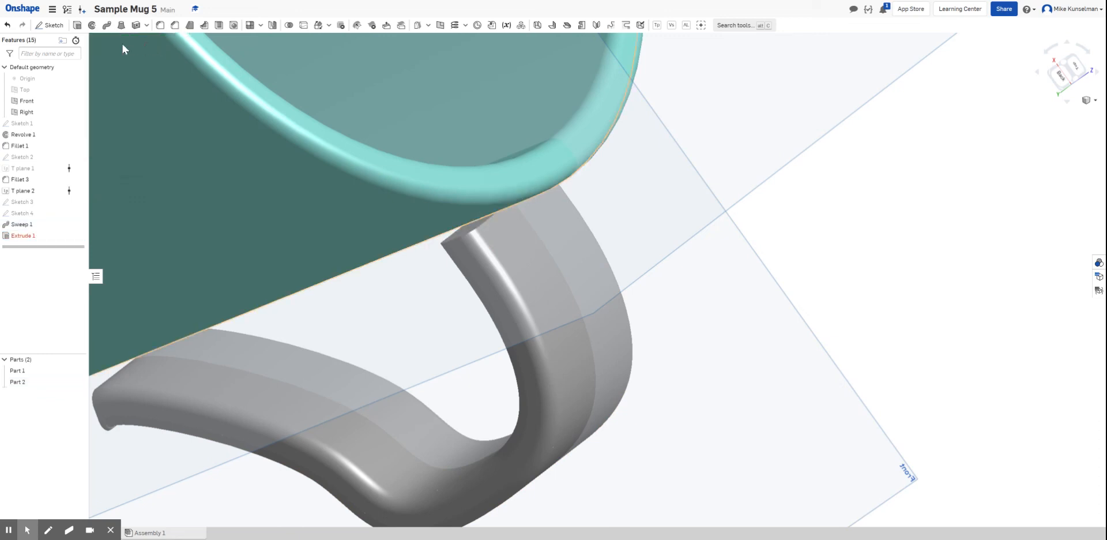
Step: Start a new-solid extrusion of the handle's upper end face and try ending it Up to part with the mug body
left_click(77, 25)
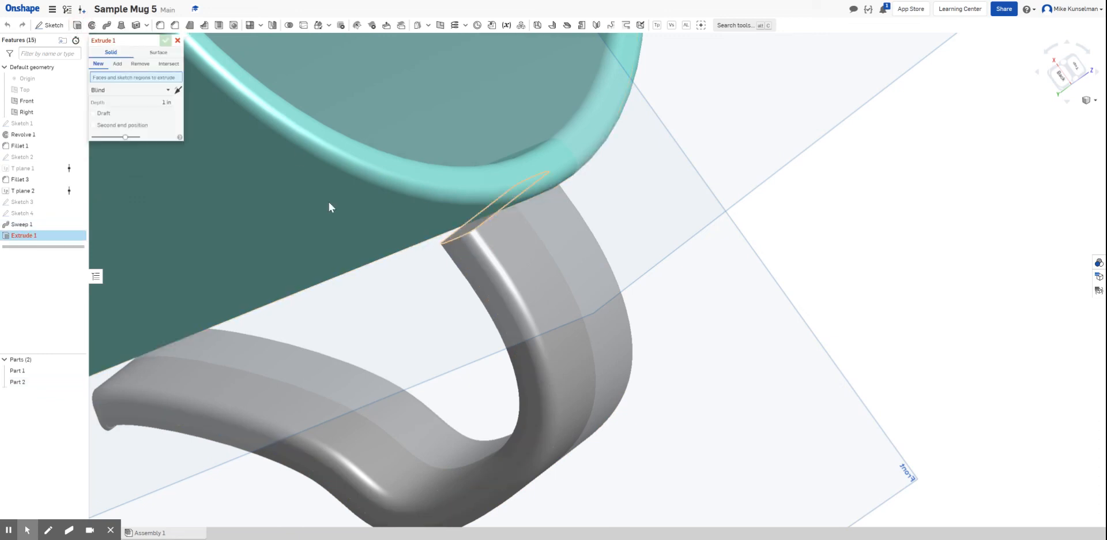
left_click(137, 93)
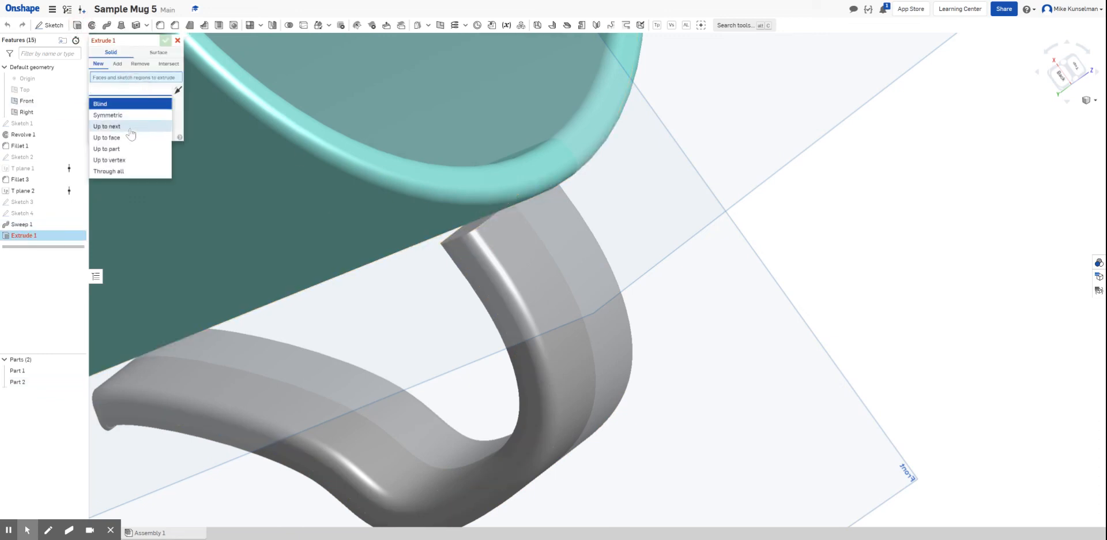
left_click(128, 148)
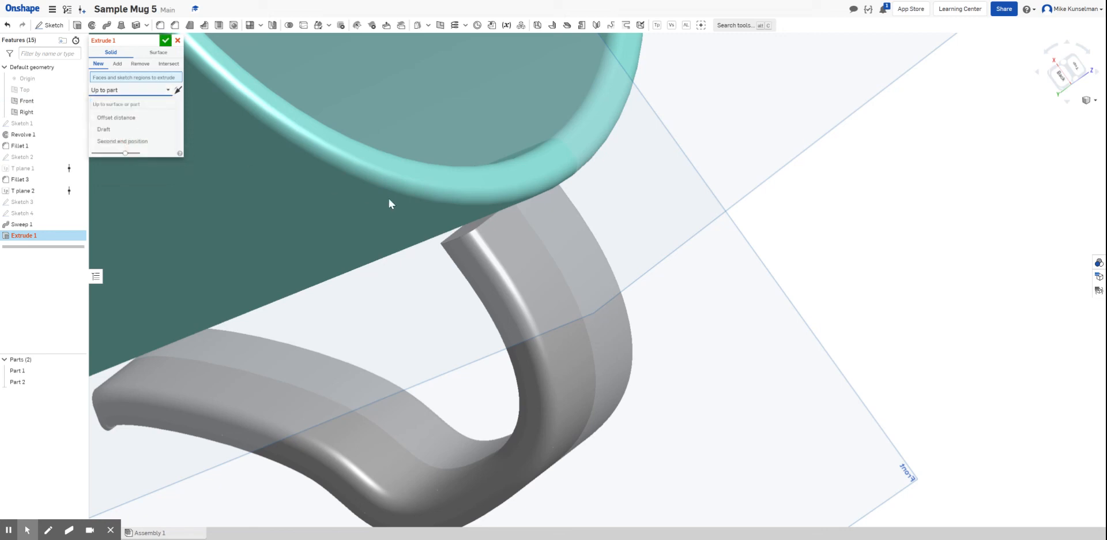
left_click(462, 234)
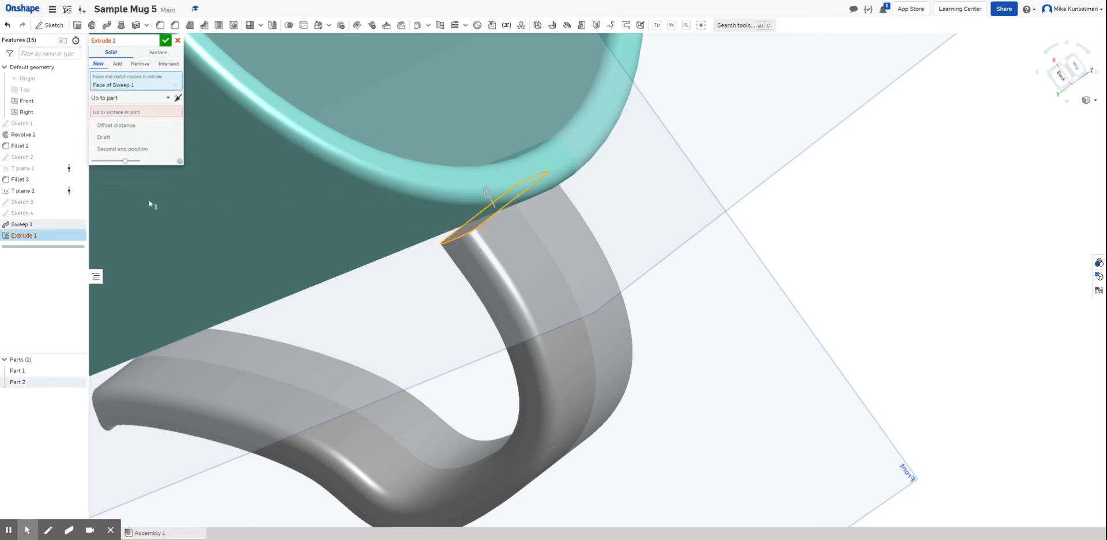
left_click(337, 182)
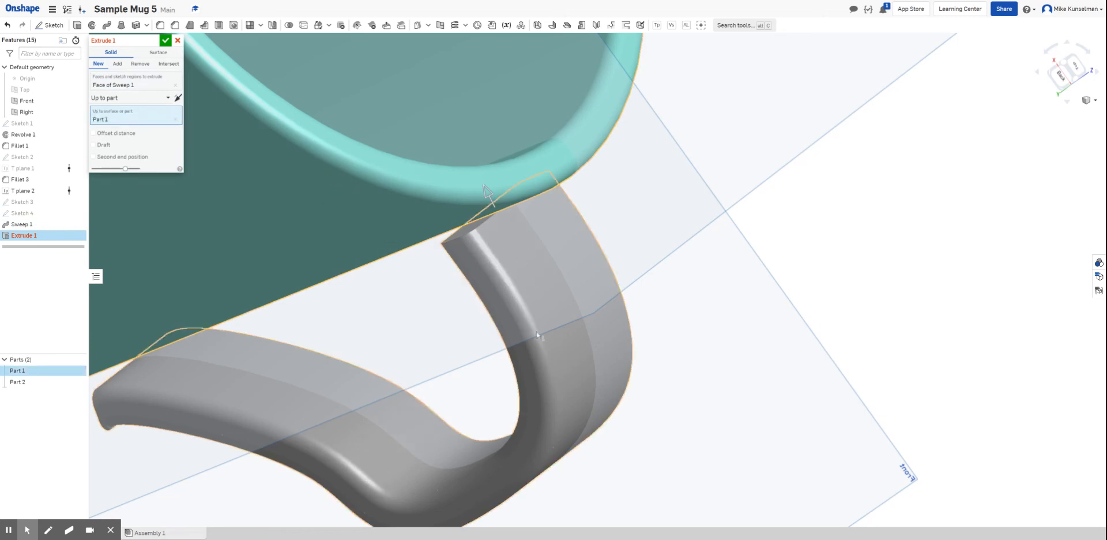
left_click(300, 225)
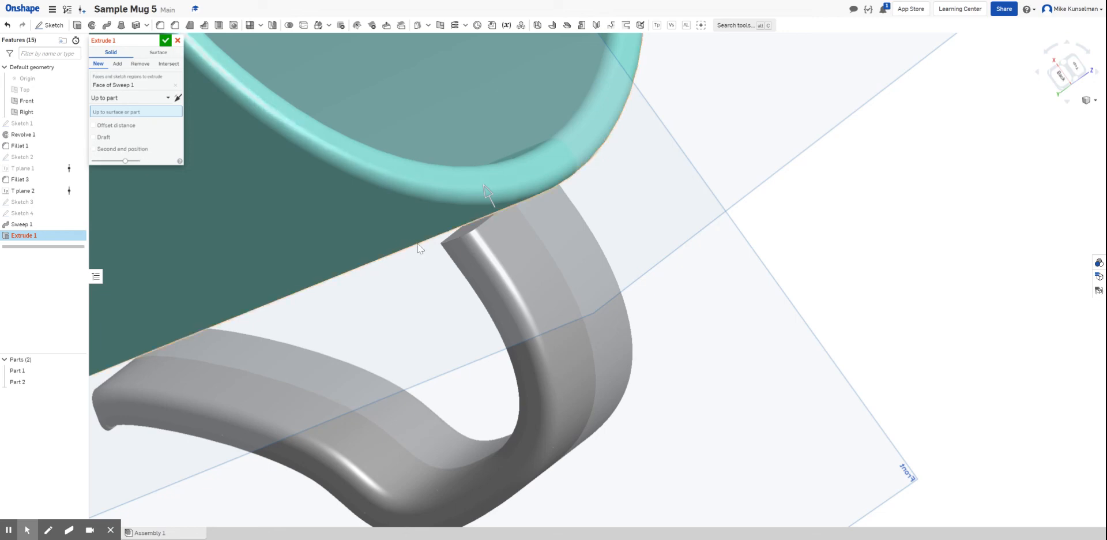
Step: Extrude the handle's upper end face into the mug wall as a blind new solid about 0.093 in deep
right_click_drag(418, 243, 574, 248)
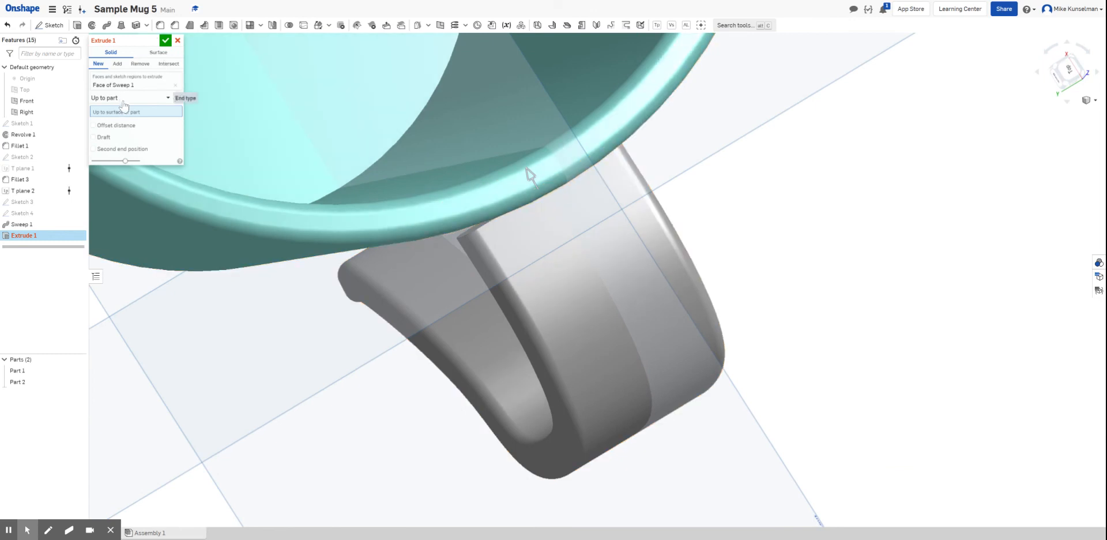
left_click(123, 99)
left_click(104, 109)
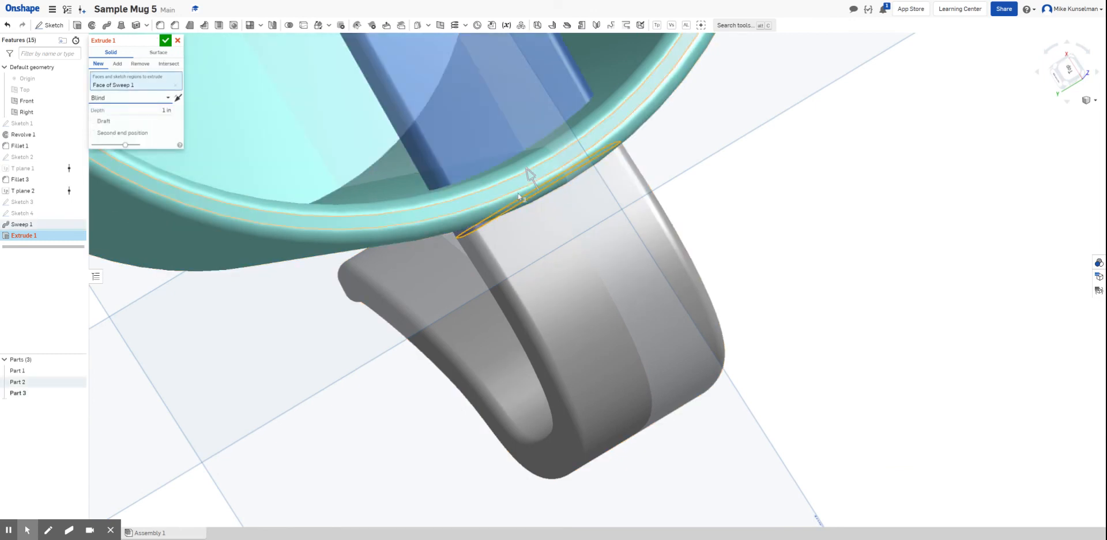
scroll(519, 196, "down", 5)
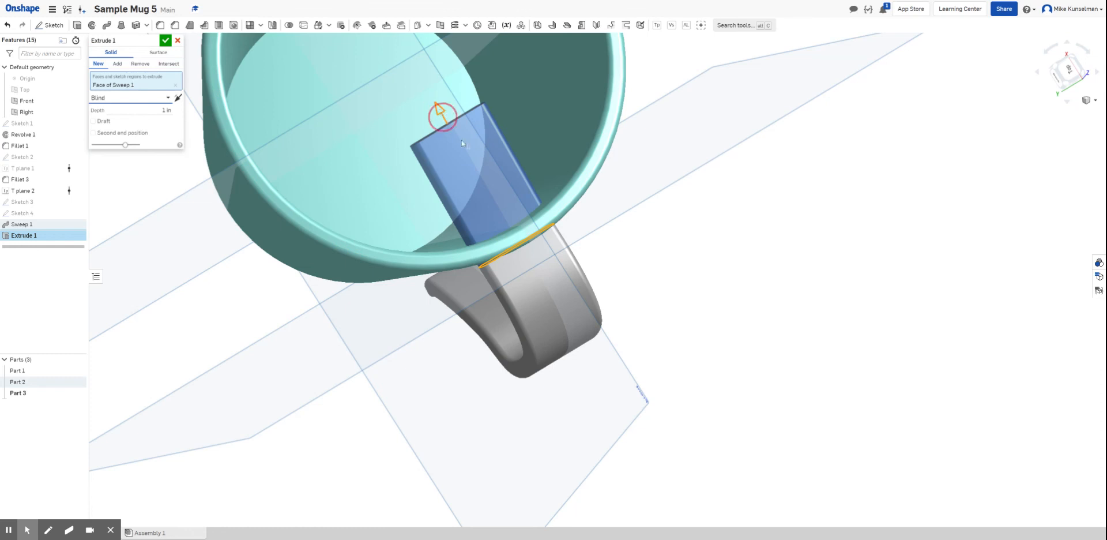
left_click_drag(441, 113, 519, 217)
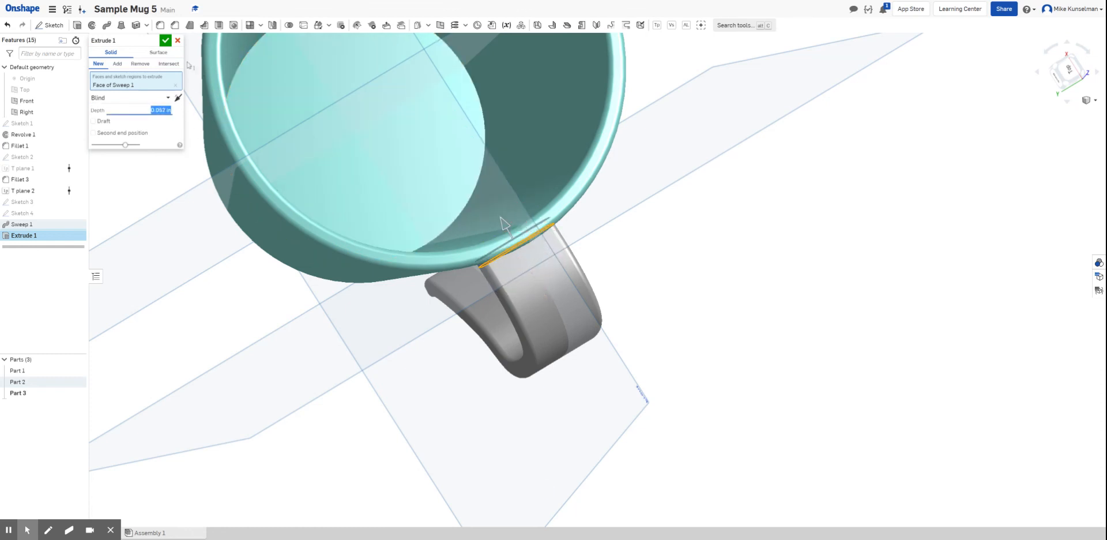
left_click(167, 41)
Step: Hide the Front and Right planes and T plane 2 so only the mug's solid parts remain displayed
right_click_drag(507, 217, 605, 245)
scroll(510, 197, "down", 3)
scroll(459, 366, "up", 2)
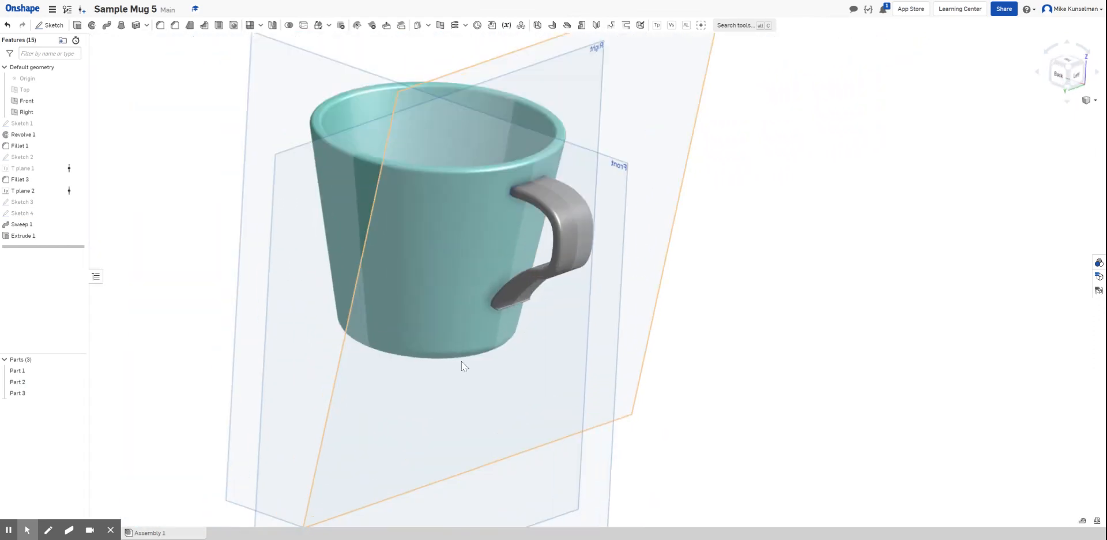
scroll(489, 87, "up", 2)
scroll(597, 286, "down", 2)
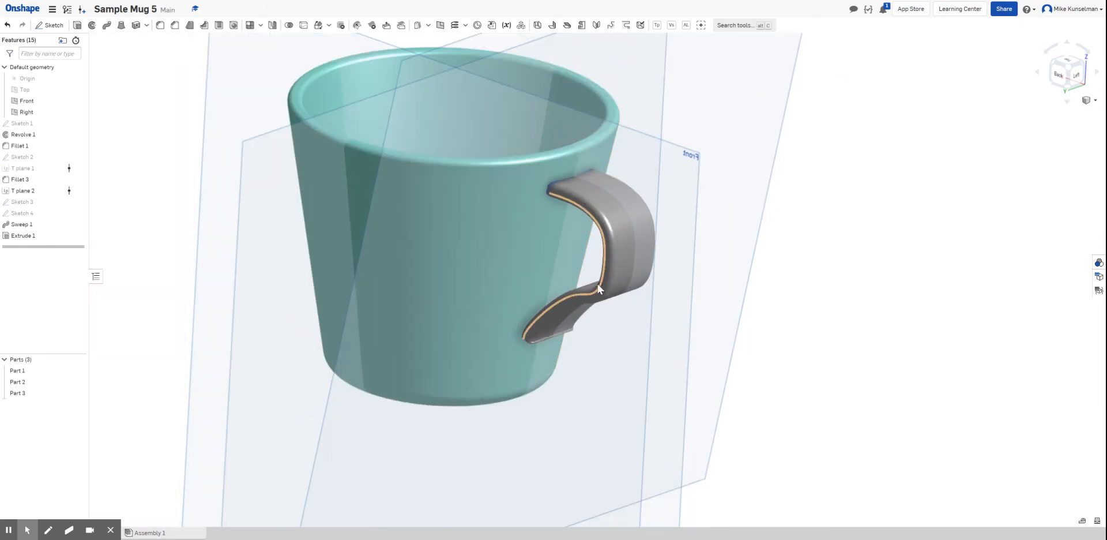
left_click(77, 78)
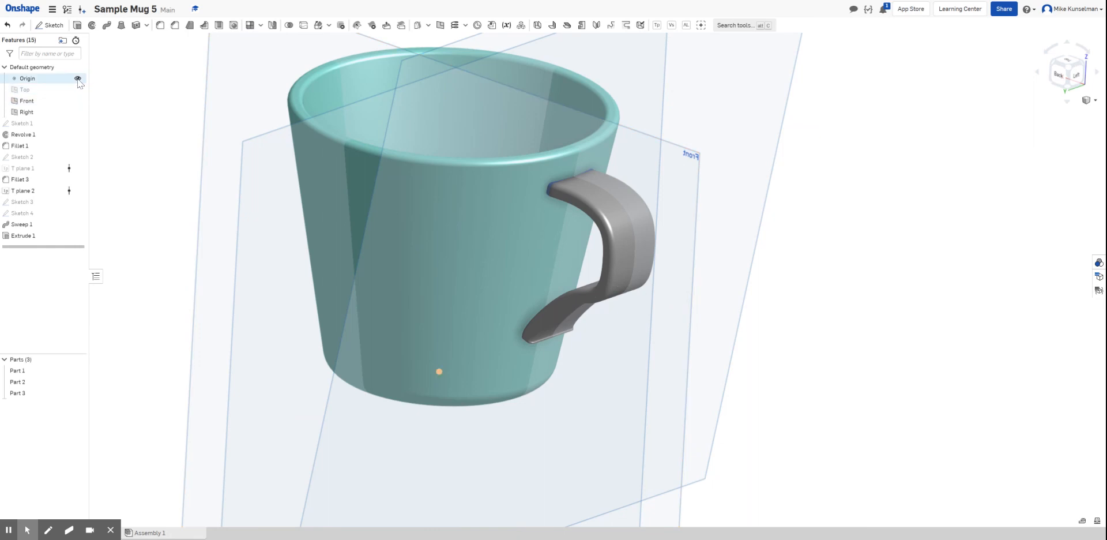
left_click(77, 101)
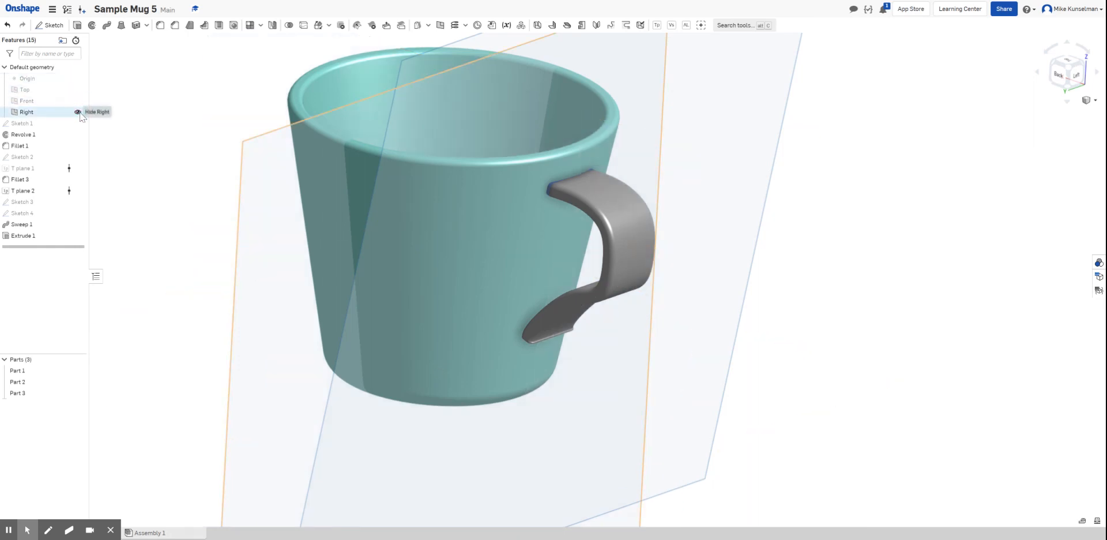
left_click(77, 112)
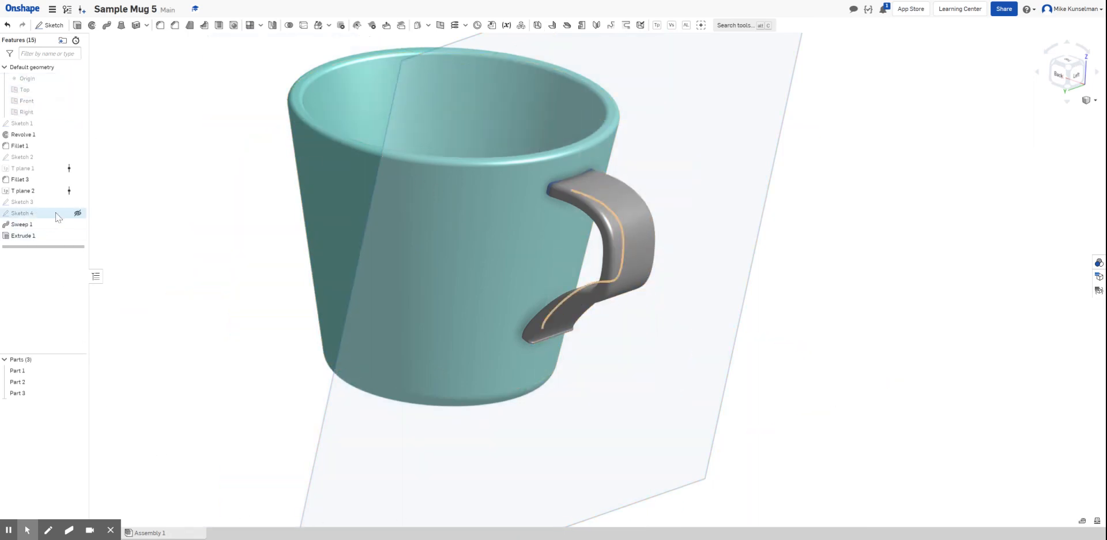
left_click(79, 191)
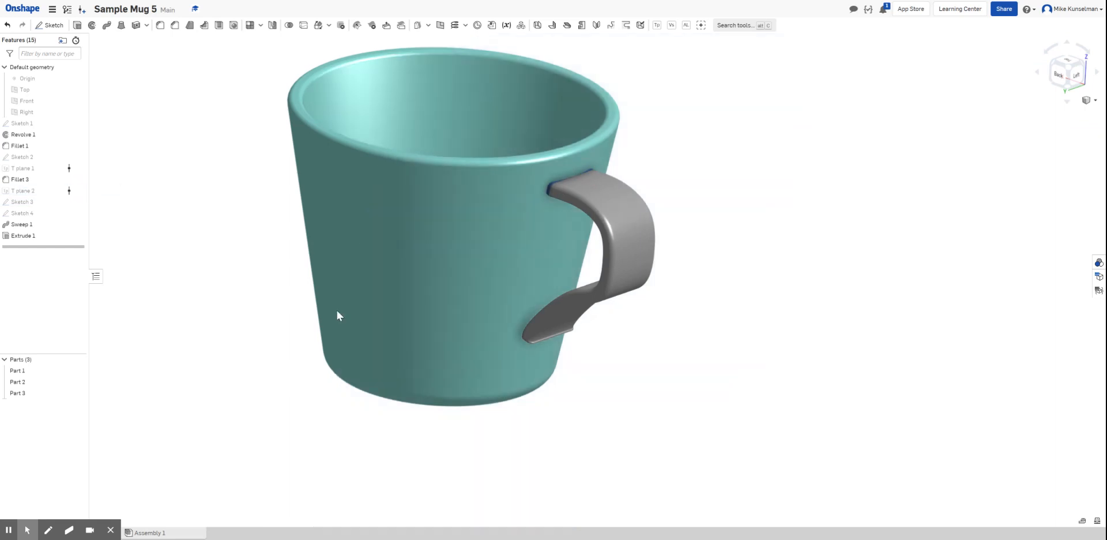
Step: Set the appearance of the handle and its small extruded end piece to the light teal colour 89DAD3
left_click(385, 392)
right_click_drag(387, 388, 405, 387)
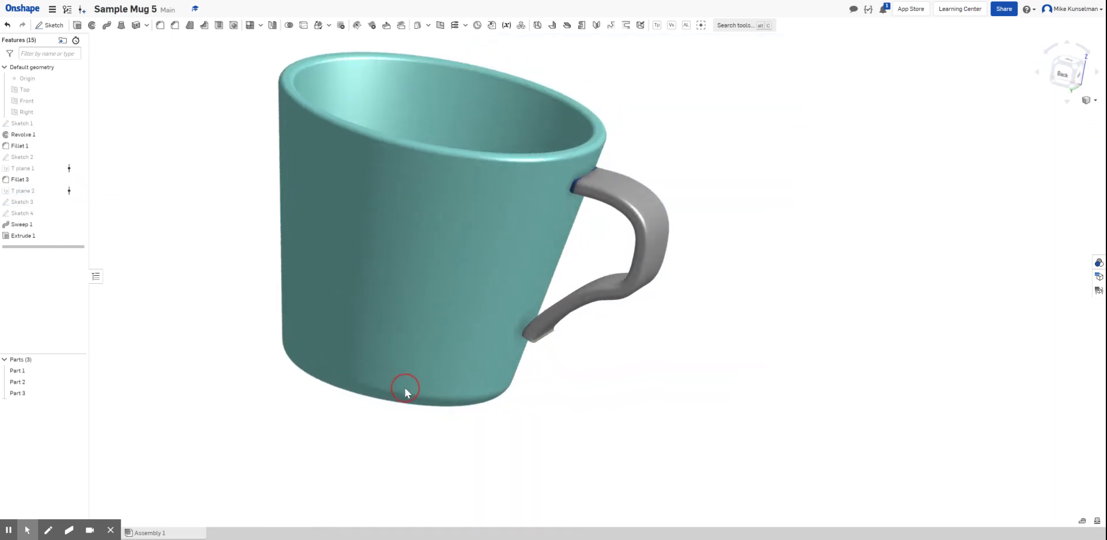
right_click(634, 218)
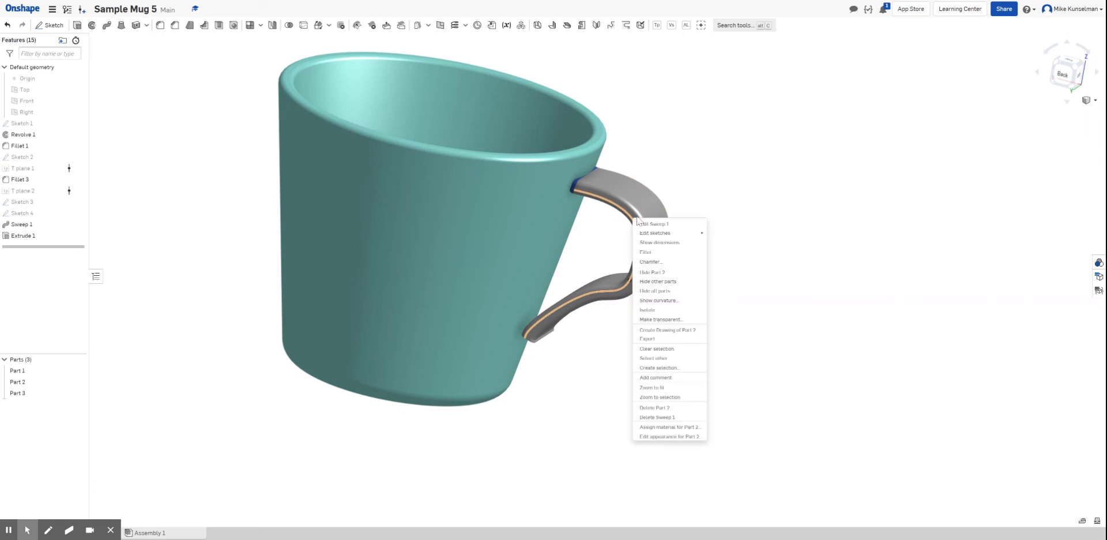
left_click(658, 436)
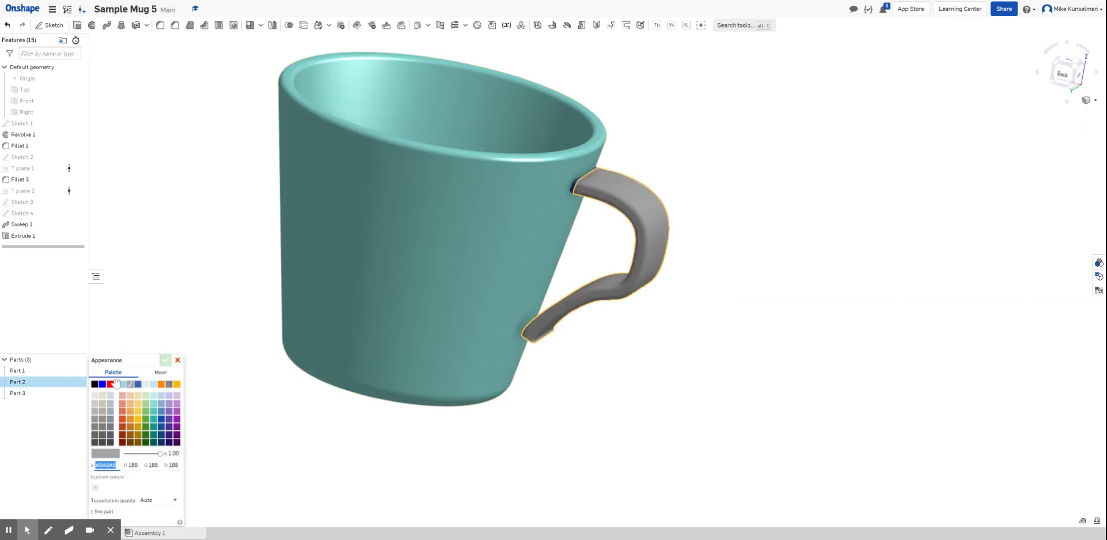
left_click(156, 423)
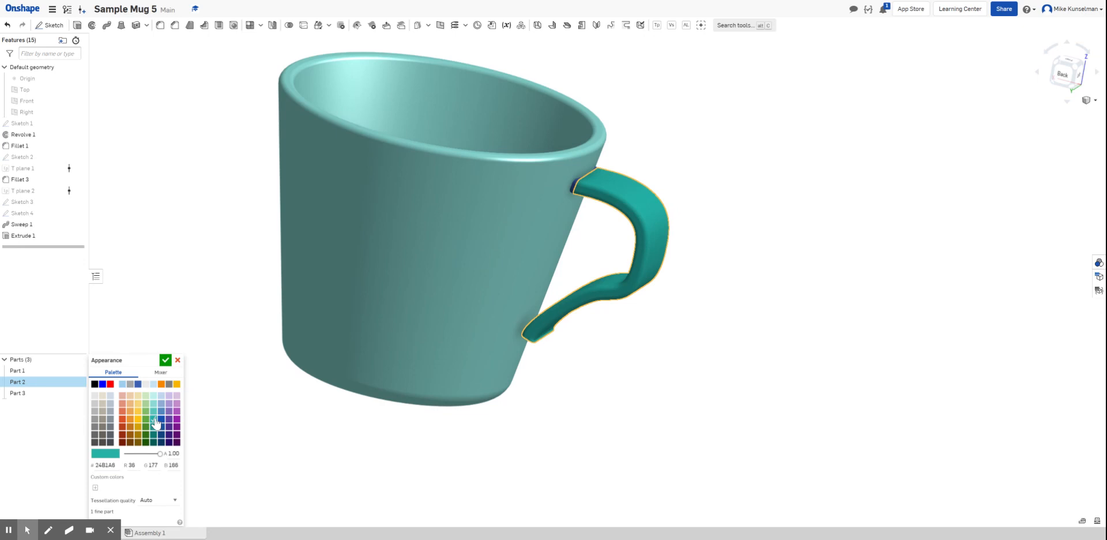
left_click(154, 412)
left_click(153, 403)
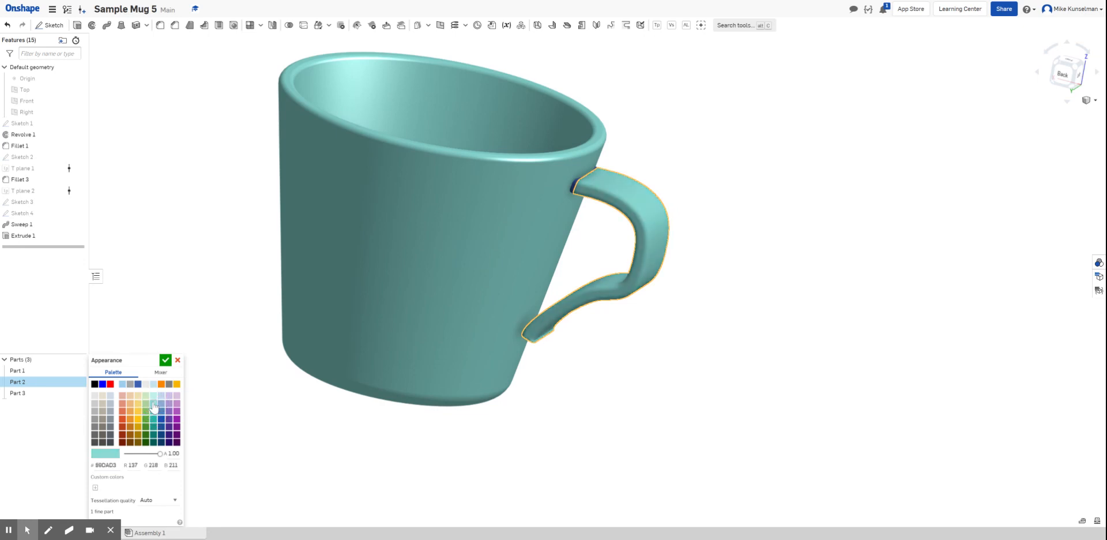
left_click(577, 184)
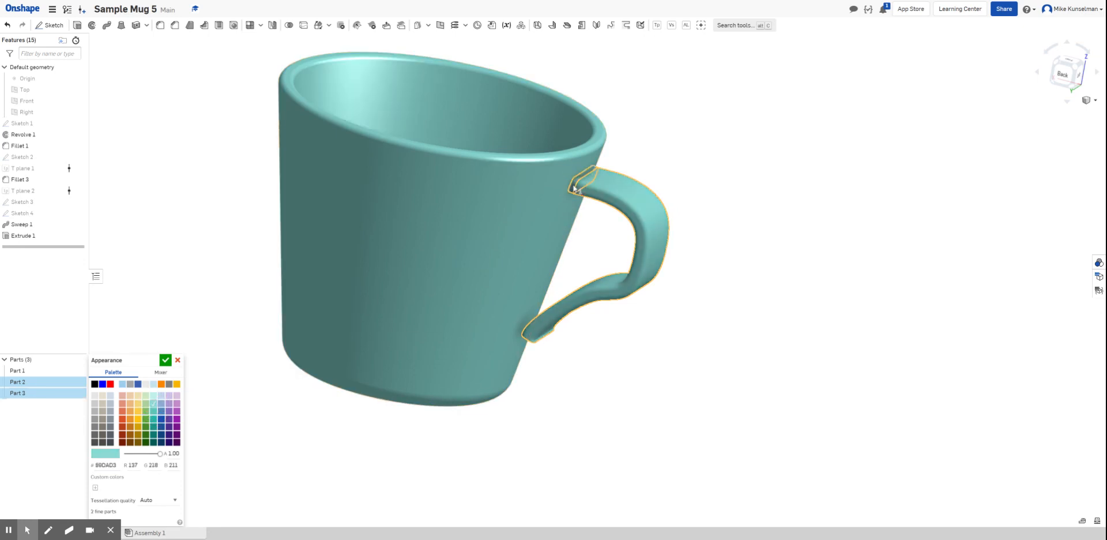
left_click(166, 360)
right_click_drag(692, 391, 662, 389)
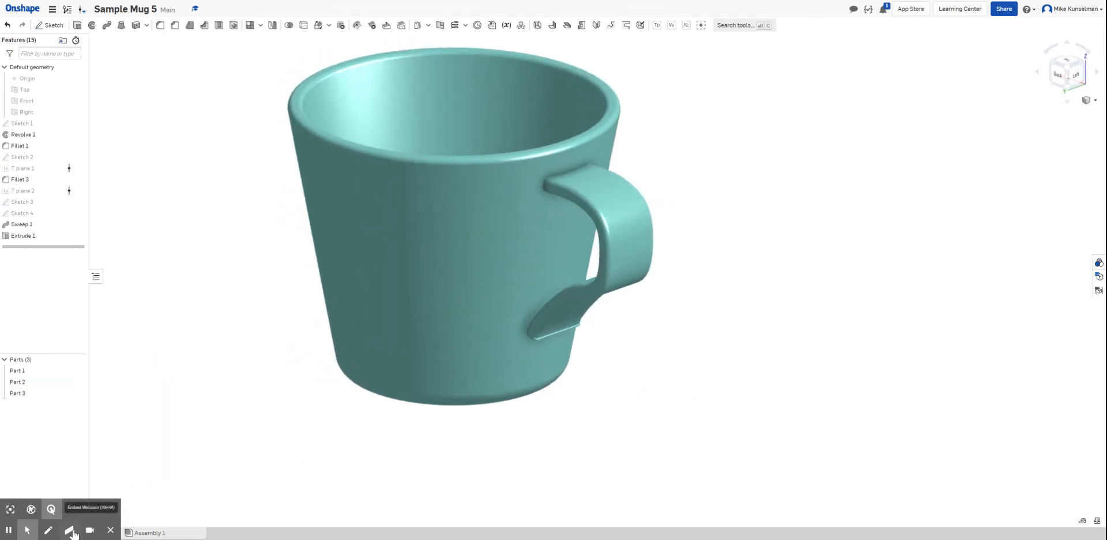